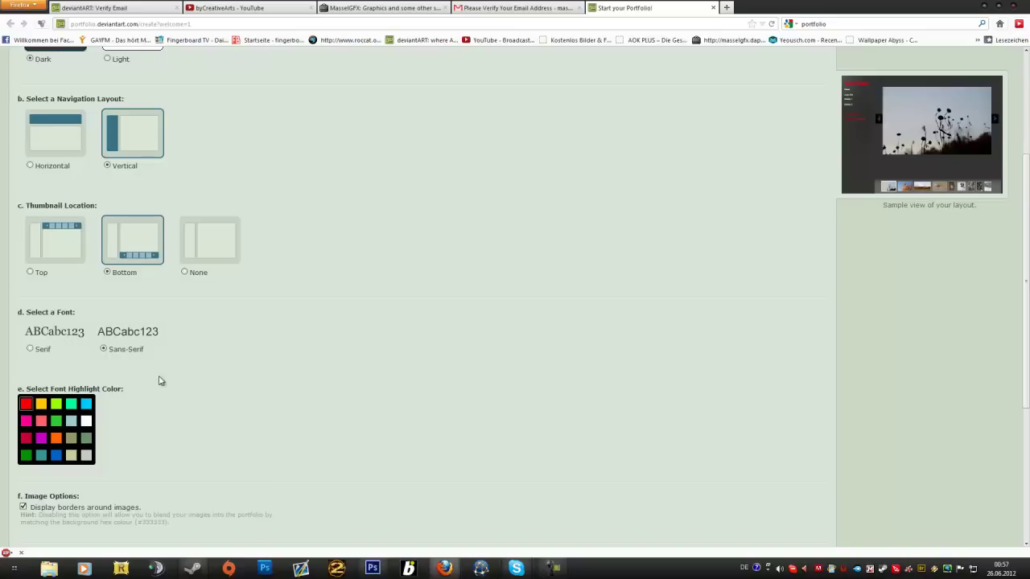
Step: Compare with the existing MasselGFX portfolio and set the new portfolio's font highlight color to light blue
scroll(186, 388, down, 2)
scroll(186, 388, up, 2)
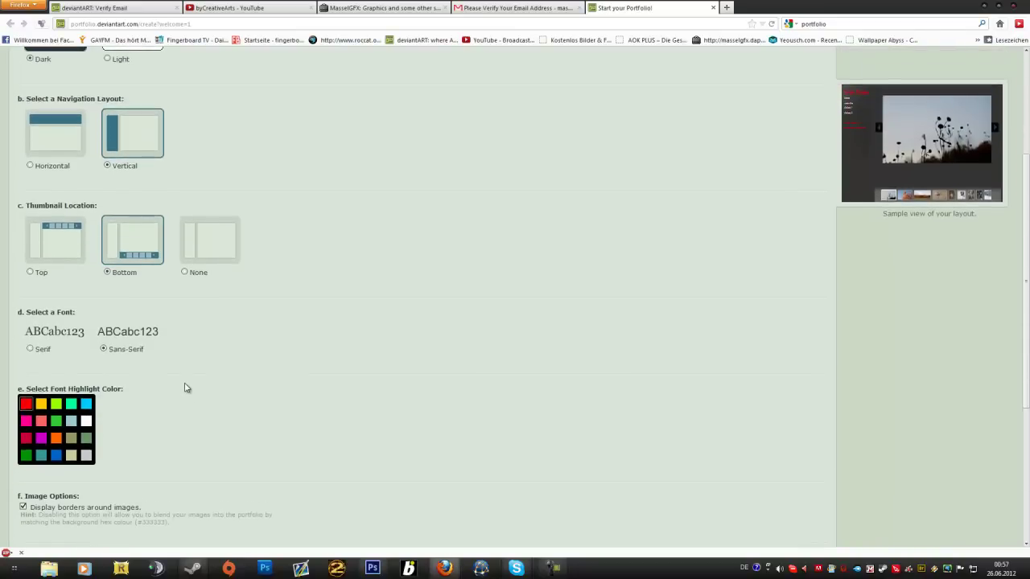
click(382, 9)
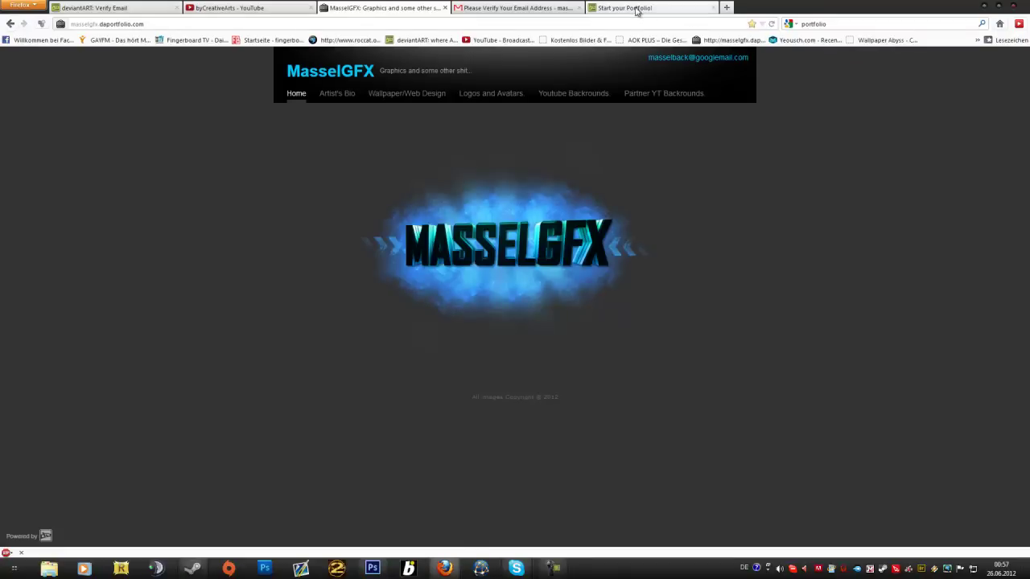
click(636, 8)
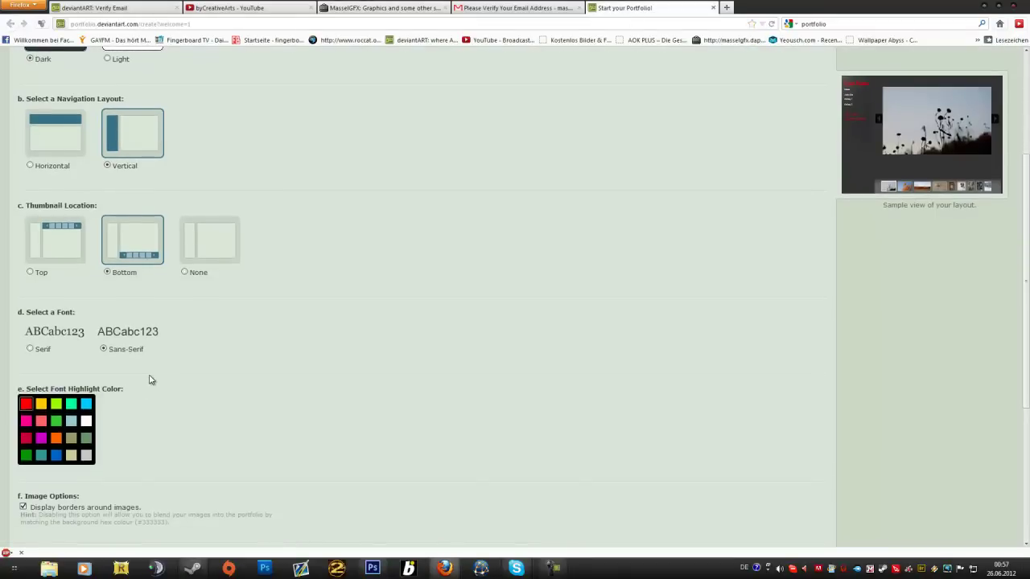
click(90, 407)
scroll(169, 409, down, 4)
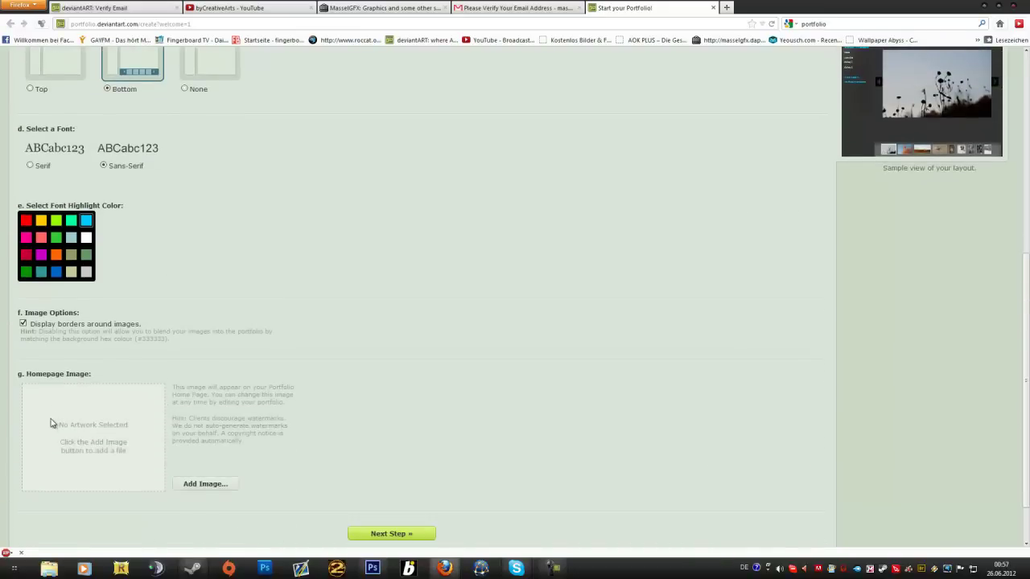
click(387, 9)
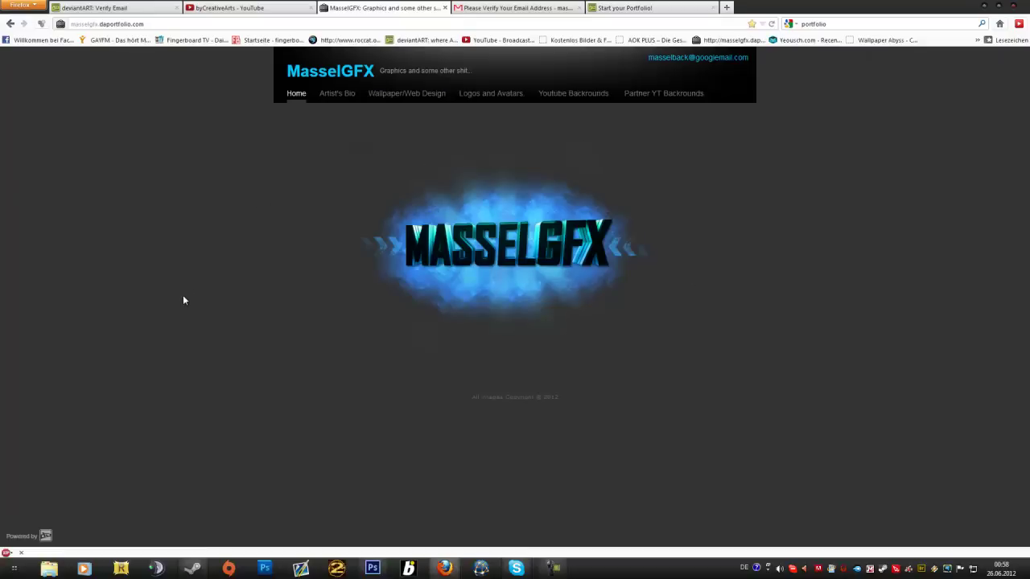
click(372, 569)
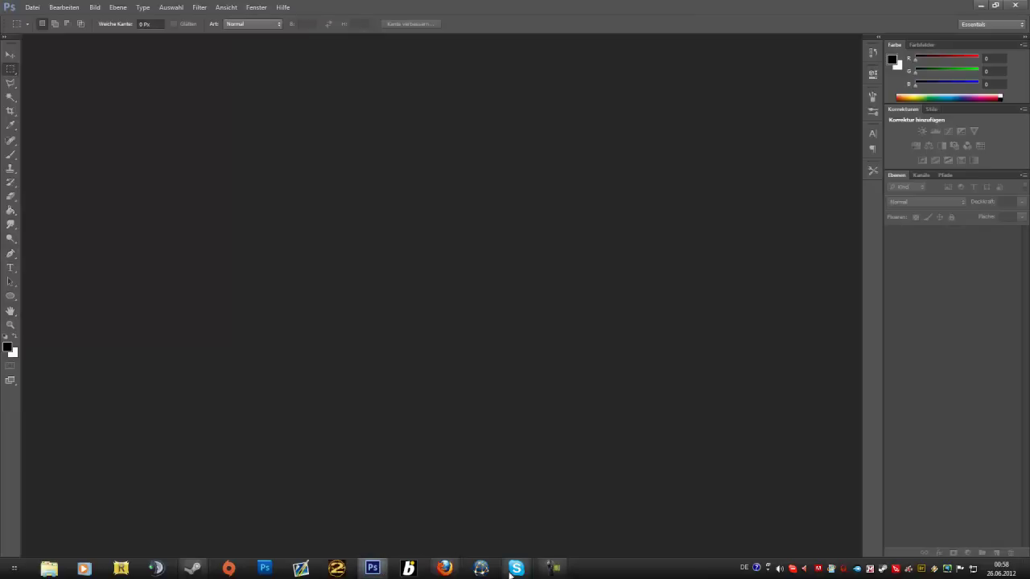
click(32, 8)
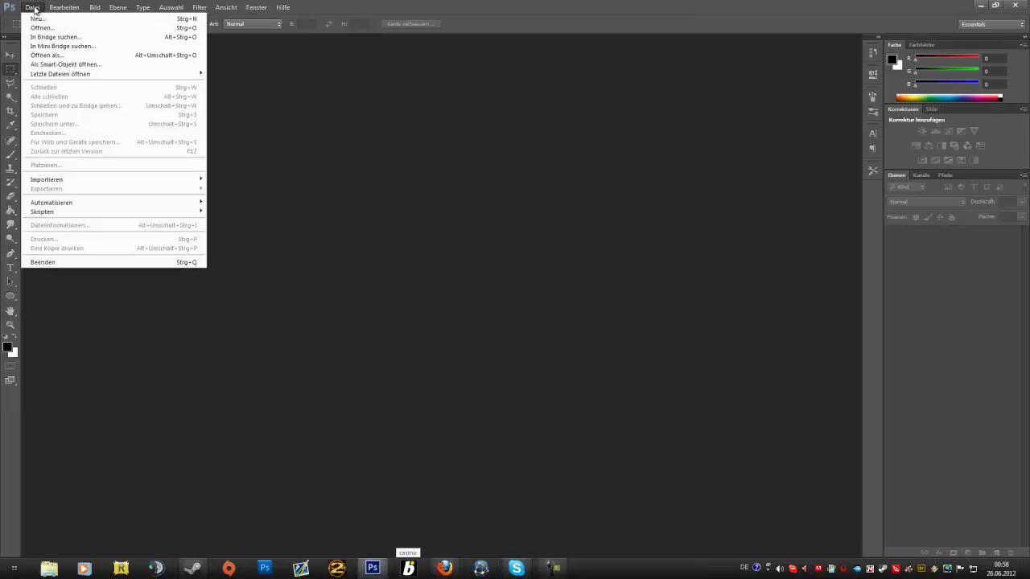
click(46, 21)
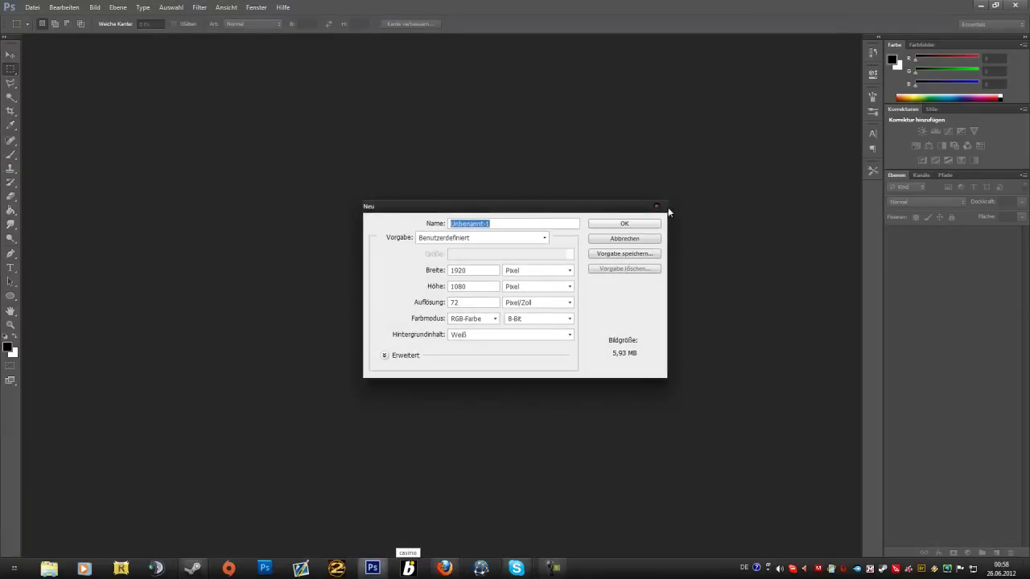
click(658, 207)
click(444, 569)
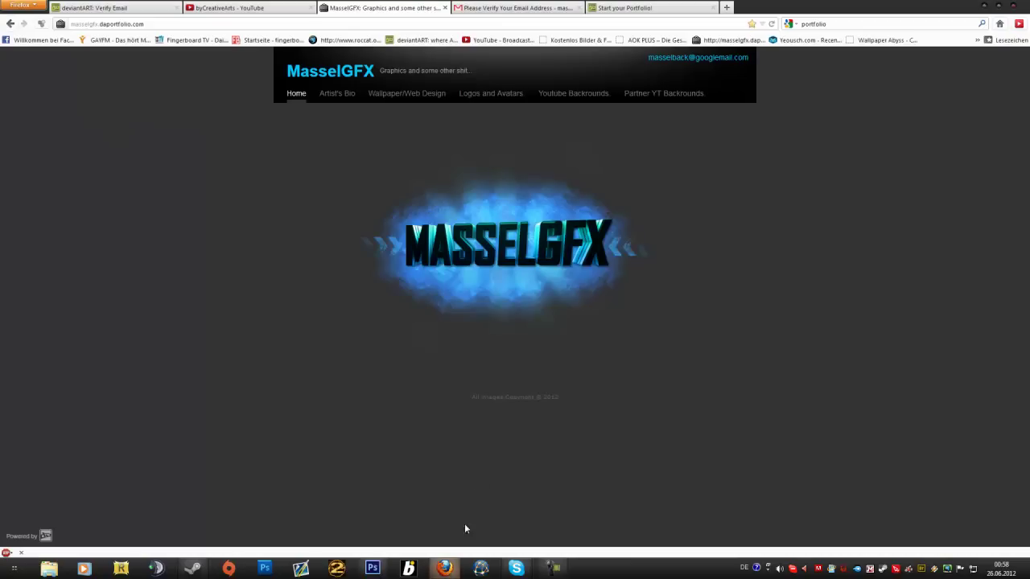
Step: Check the file type and pixel dimensions of the MasselGFX homepage logo image in its graphic info
right_click(515, 235)
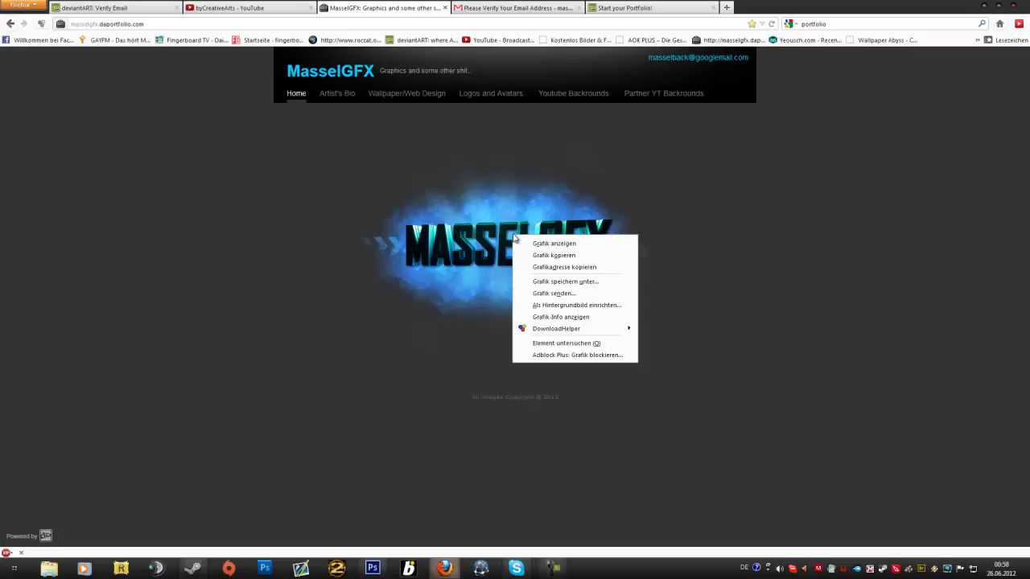
click(587, 319)
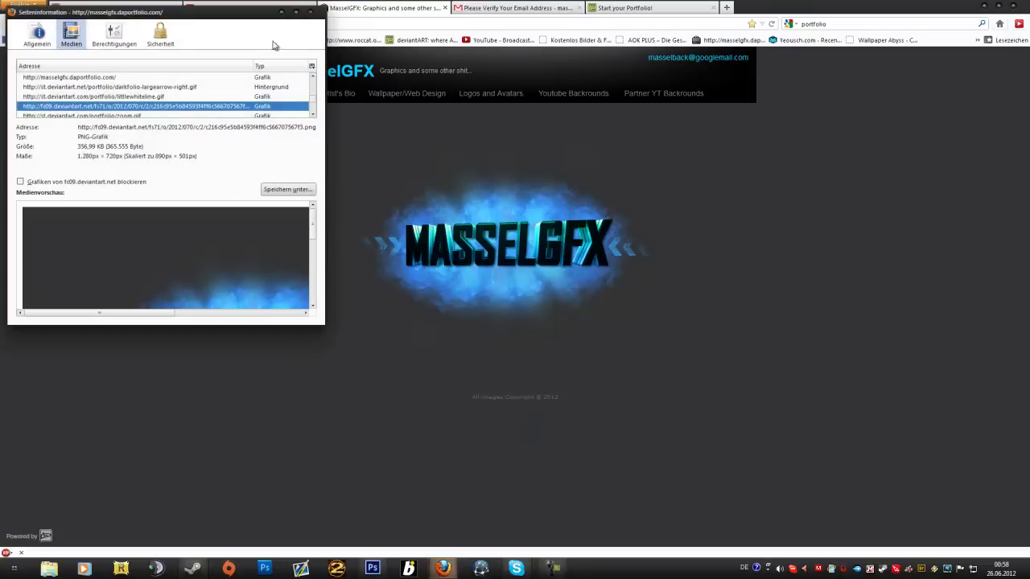
click(311, 12)
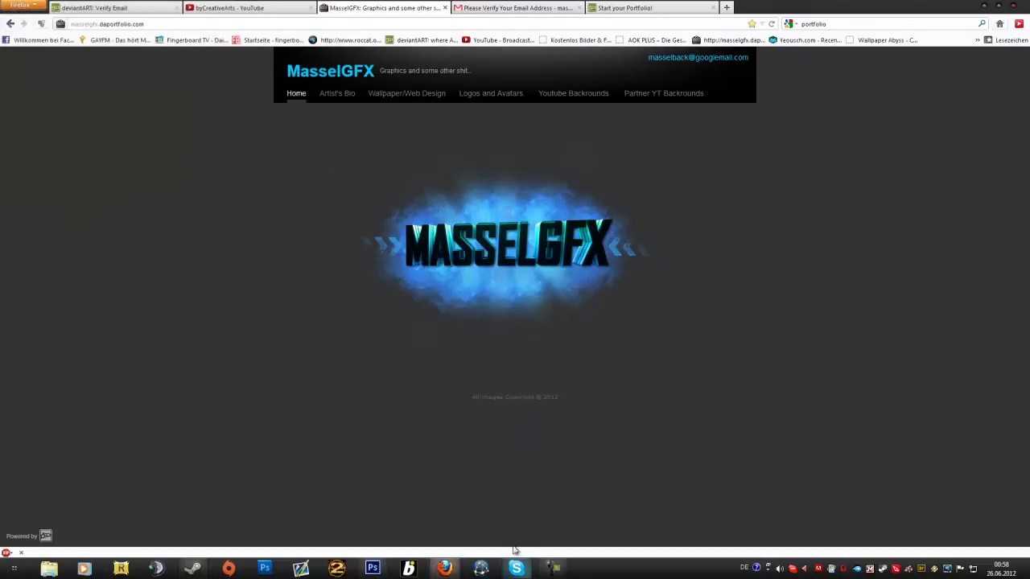
Step: Switch to Photoshop and create a new 1920 x 1080 pixel RGB document at 72 pixels/inch with a white background
click(373, 571)
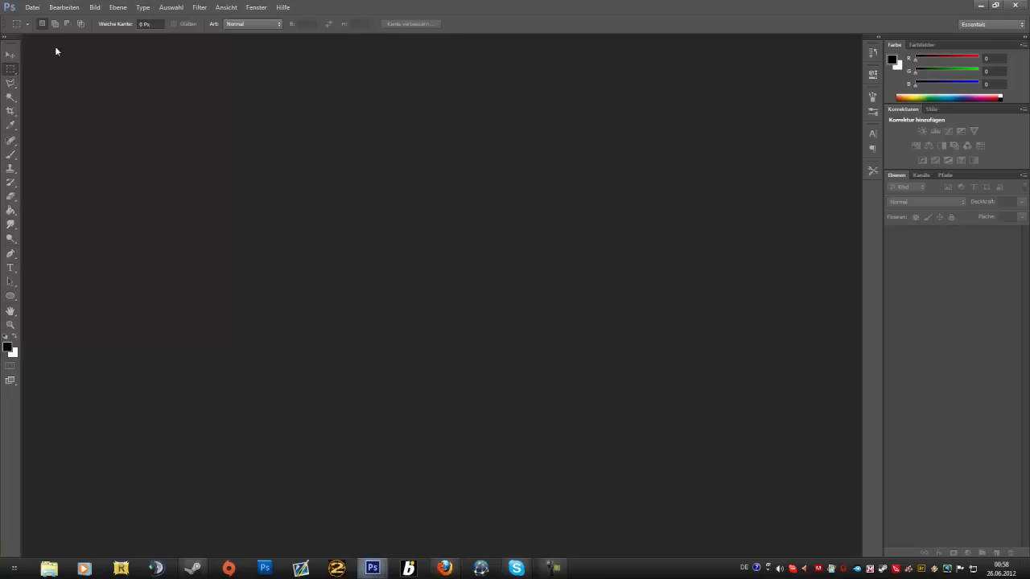
click(32, 7)
click(36, 19)
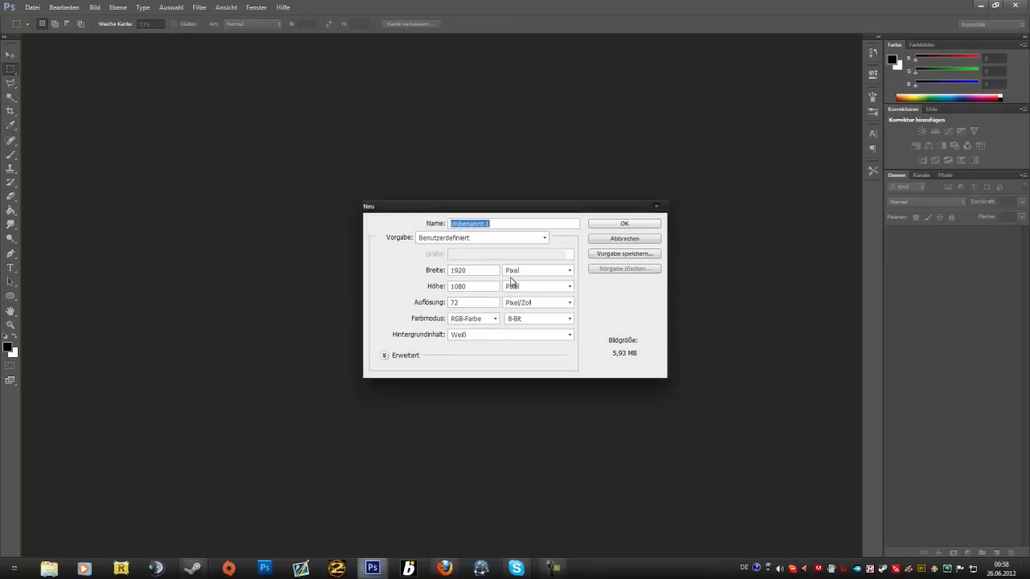
click(608, 224)
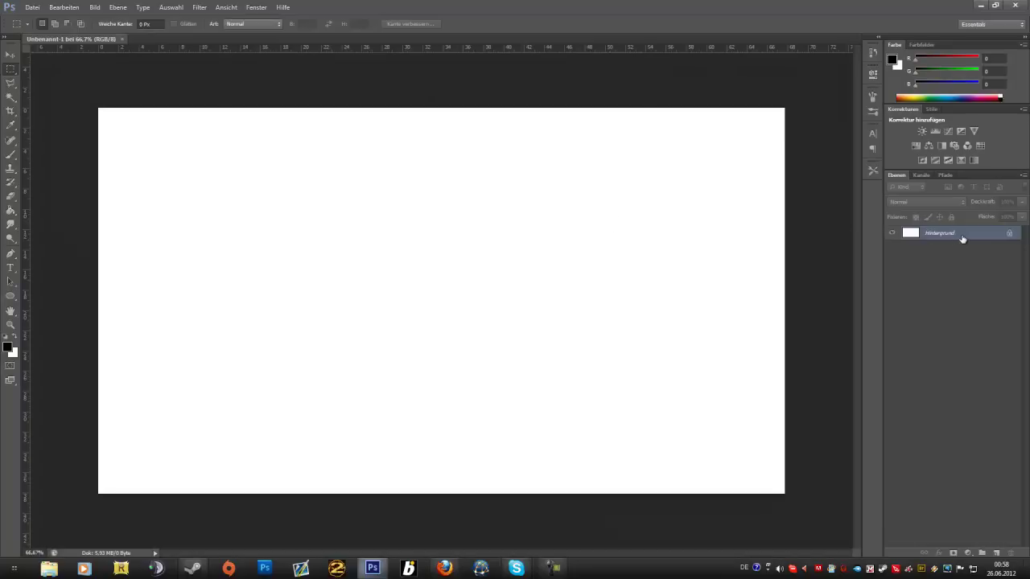
Step: Convert the locked background to a normal layer and replace it with a new empty transparent layer
double_click(963, 239)
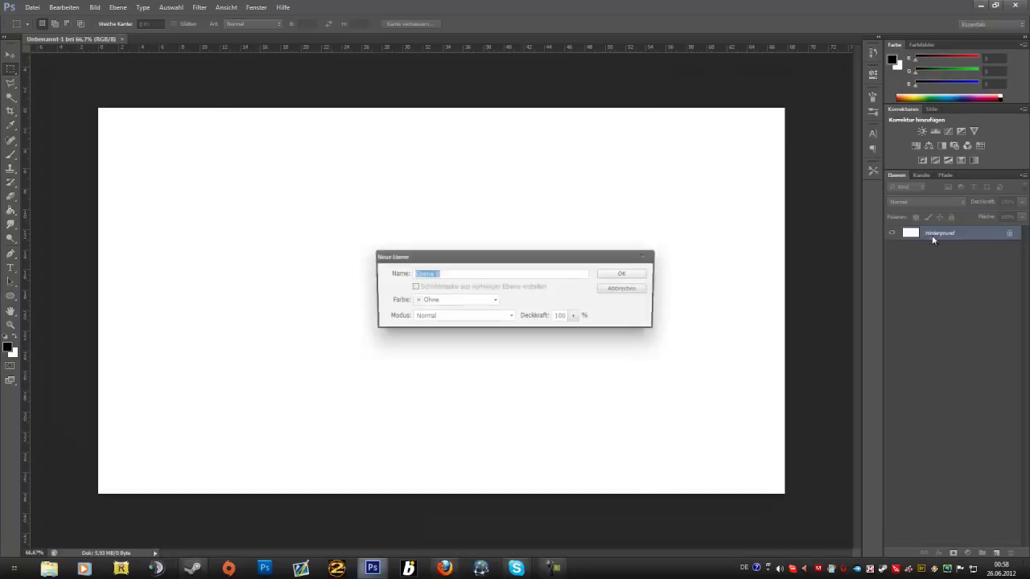
click(630, 277)
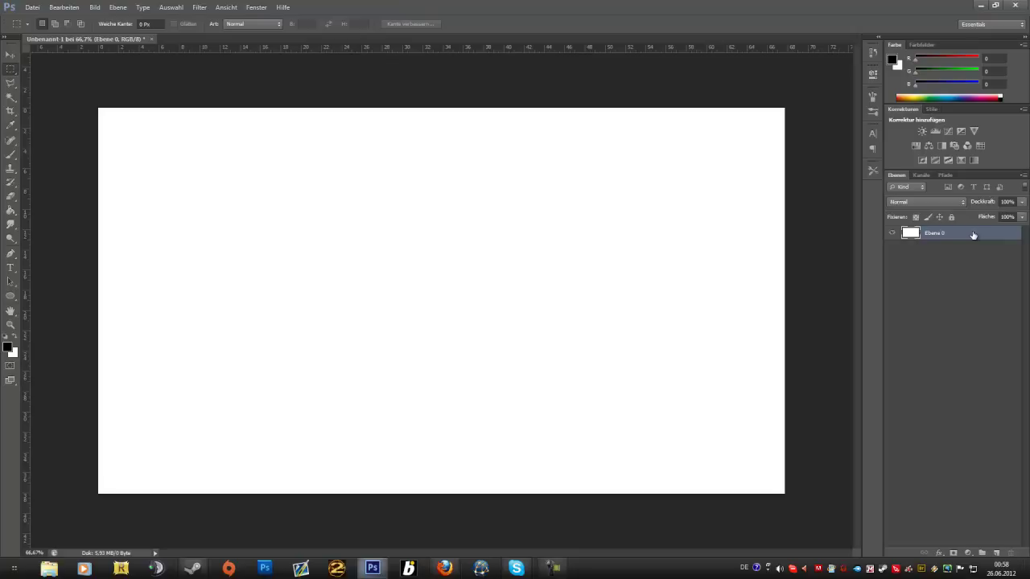
click(997, 553)
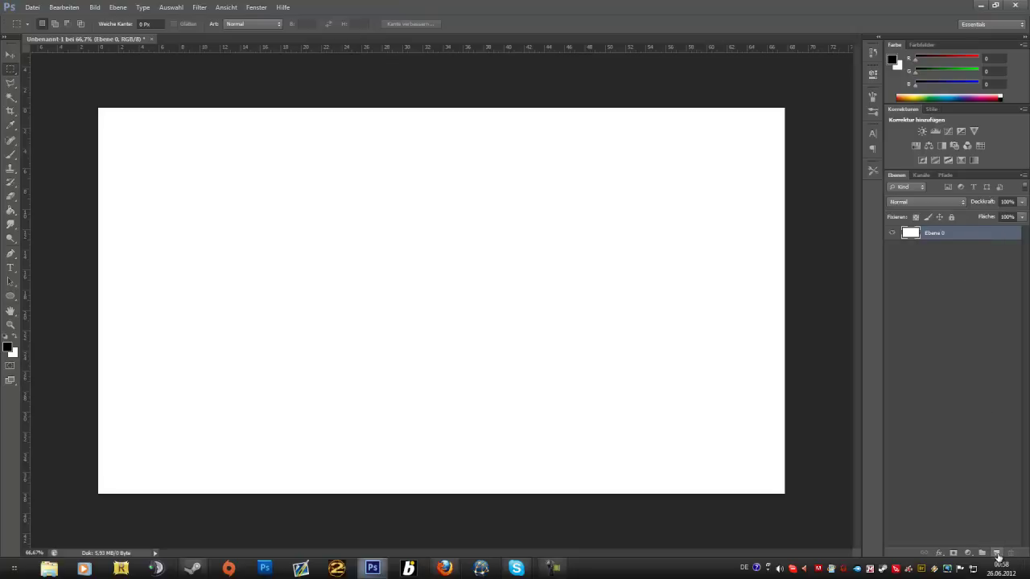
click(972, 256)
key(Delete)
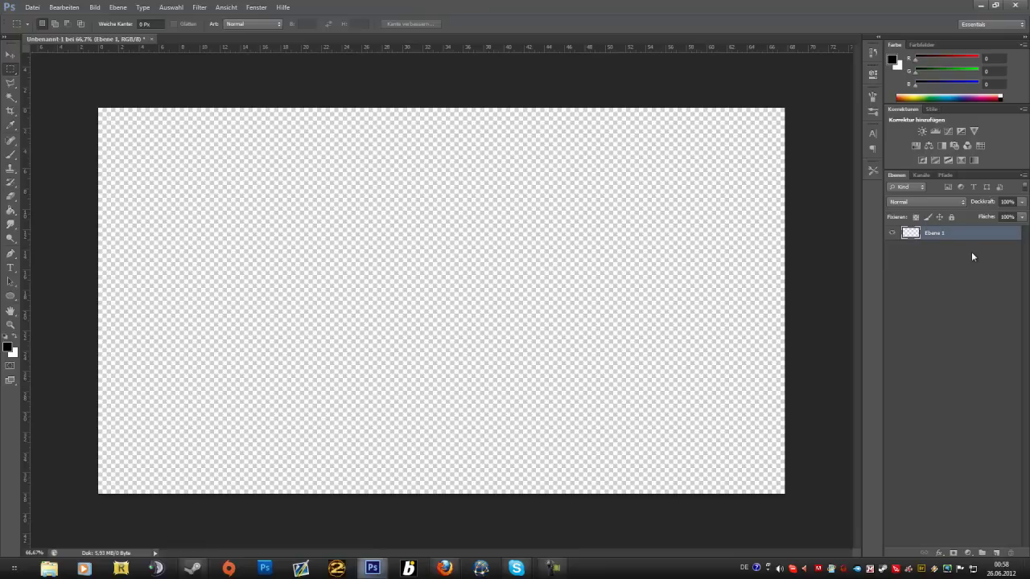
click(32, 7)
click(54, 29)
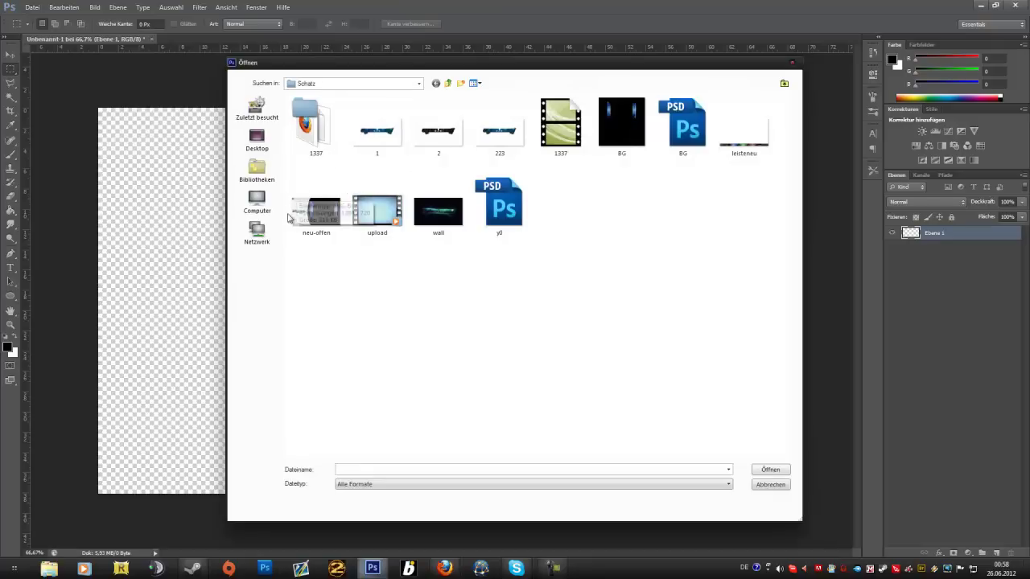
click(447, 83)
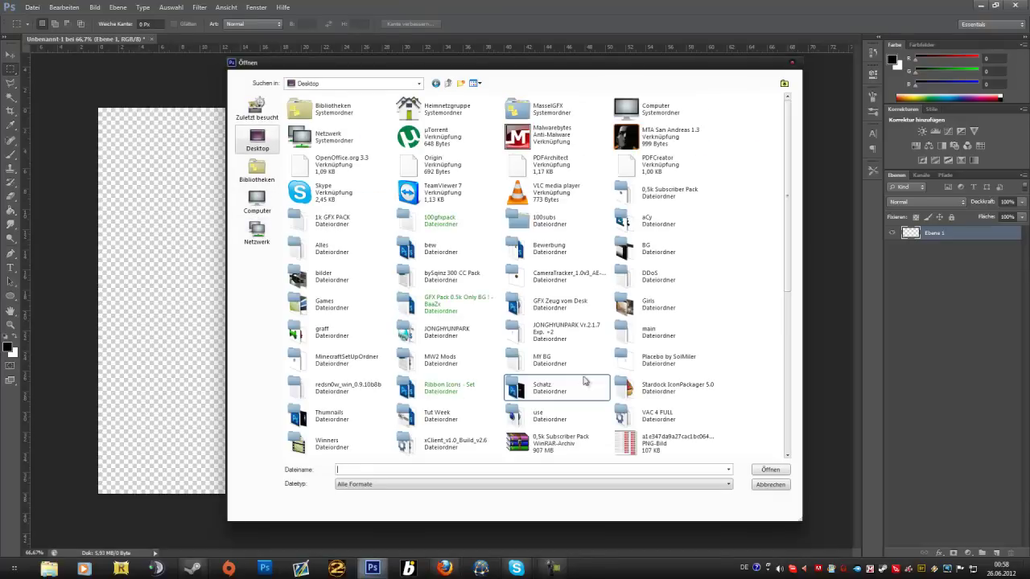
drag(789, 265, 790, 382)
click(658, 338)
double_click(658, 338)
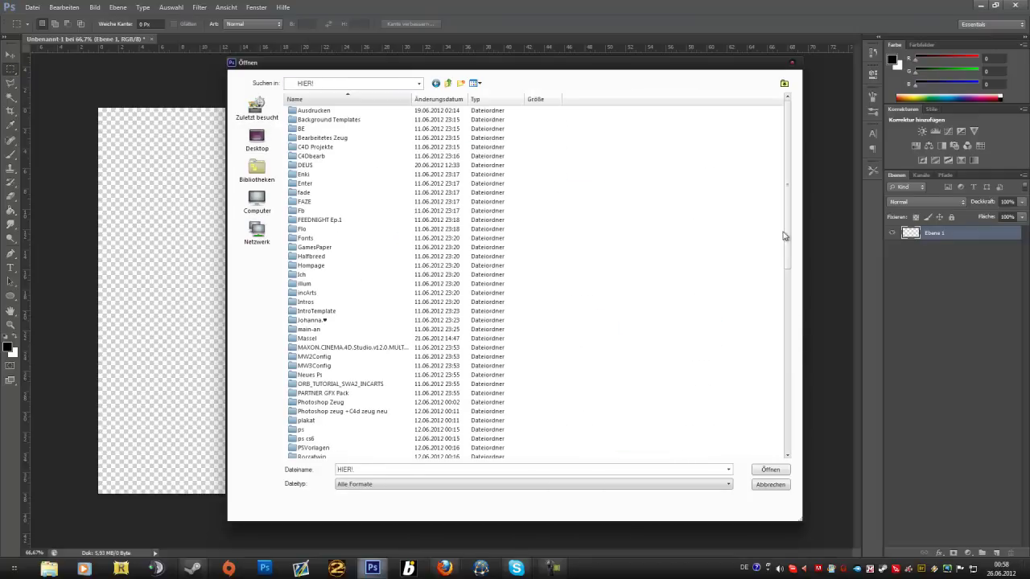
scroll(789, 278, down, 3)
drag(788, 280, 789, 324)
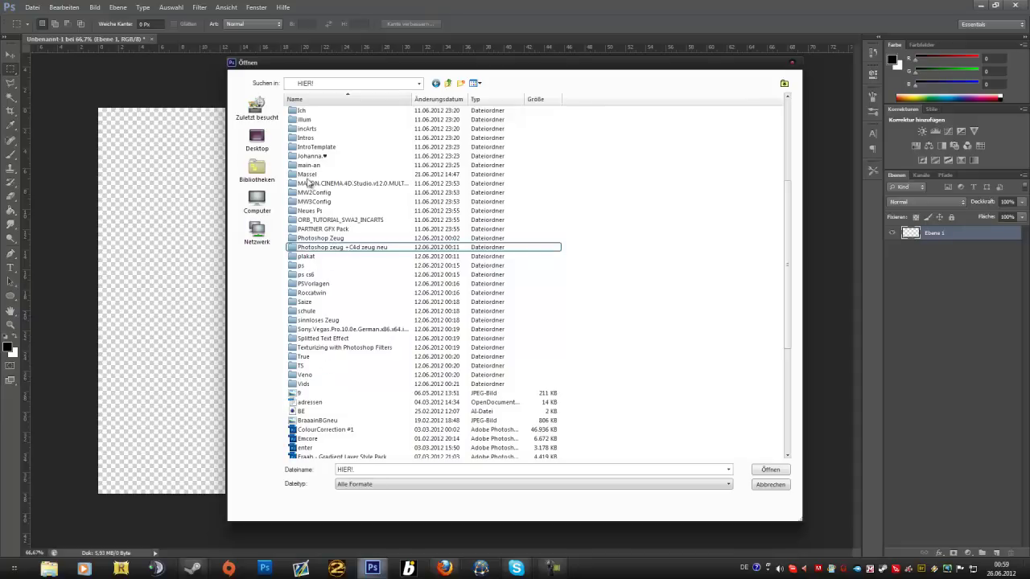
double_click(307, 175)
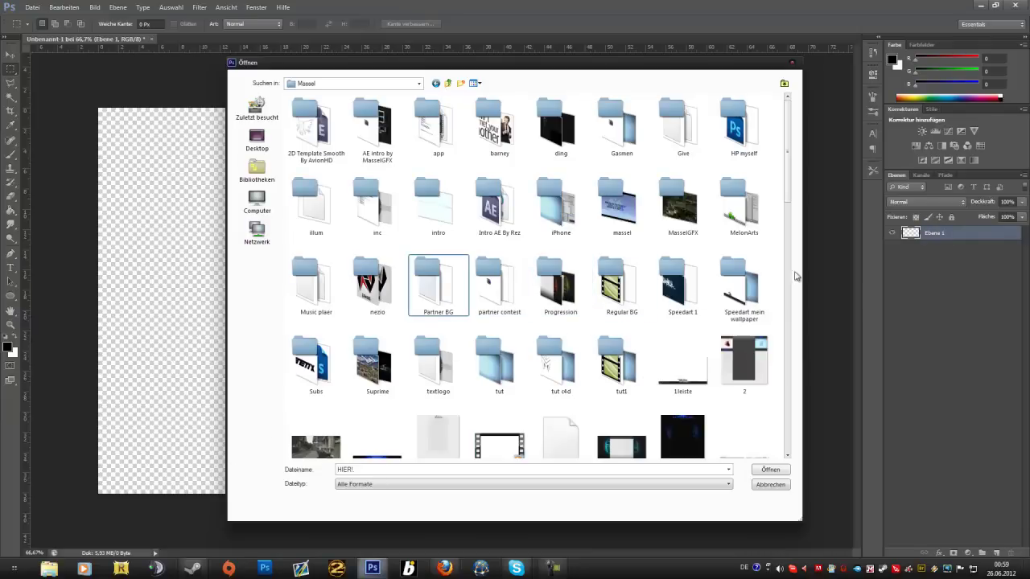
drag(789, 200, 795, 333)
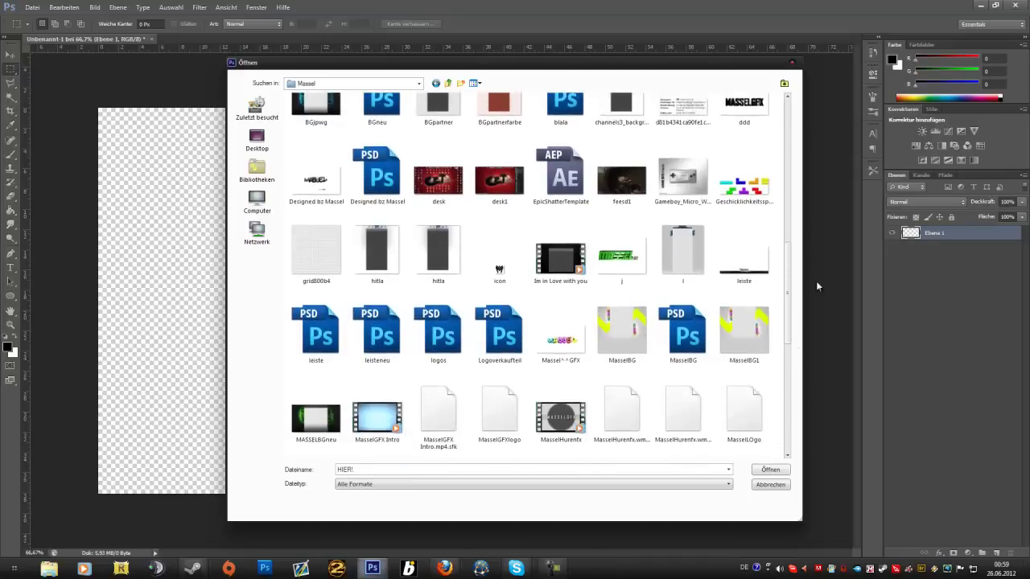
click(792, 63)
Step: Open the Dienstag image from the Tut Week folder on the Desktop
click(33, 7)
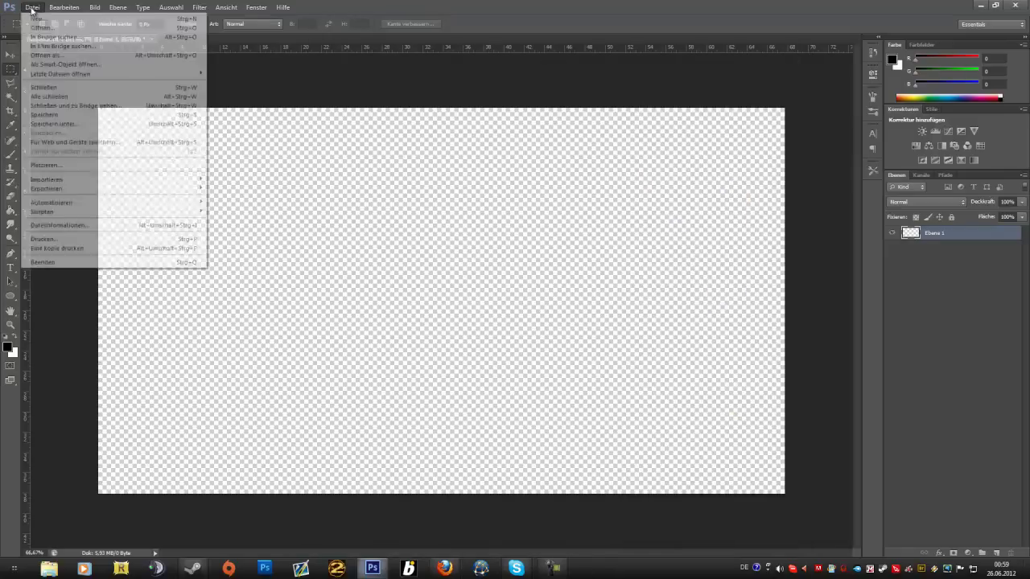
click(49, 30)
click(258, 142)
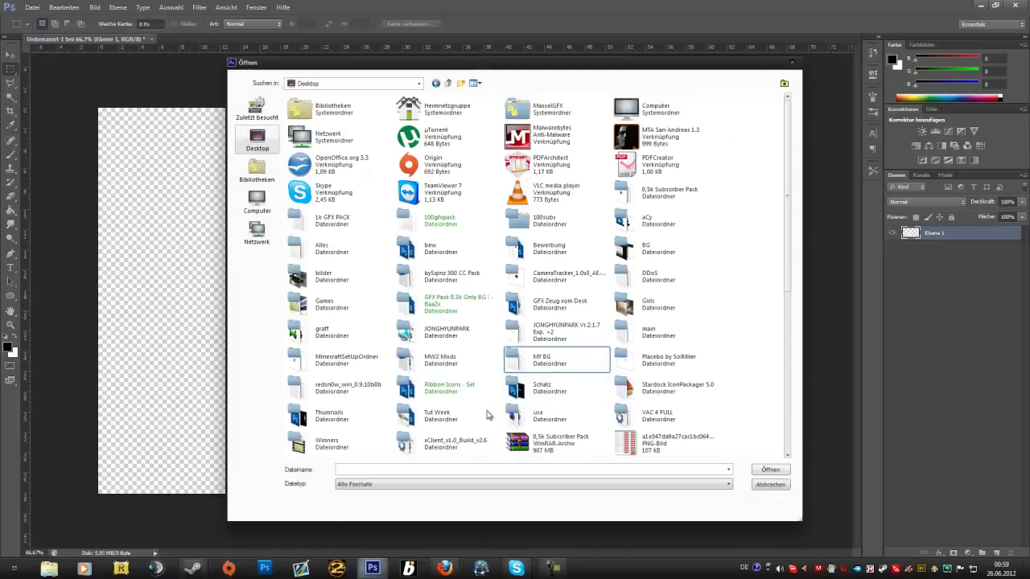
double_click(441, 415)
click(369, 141)
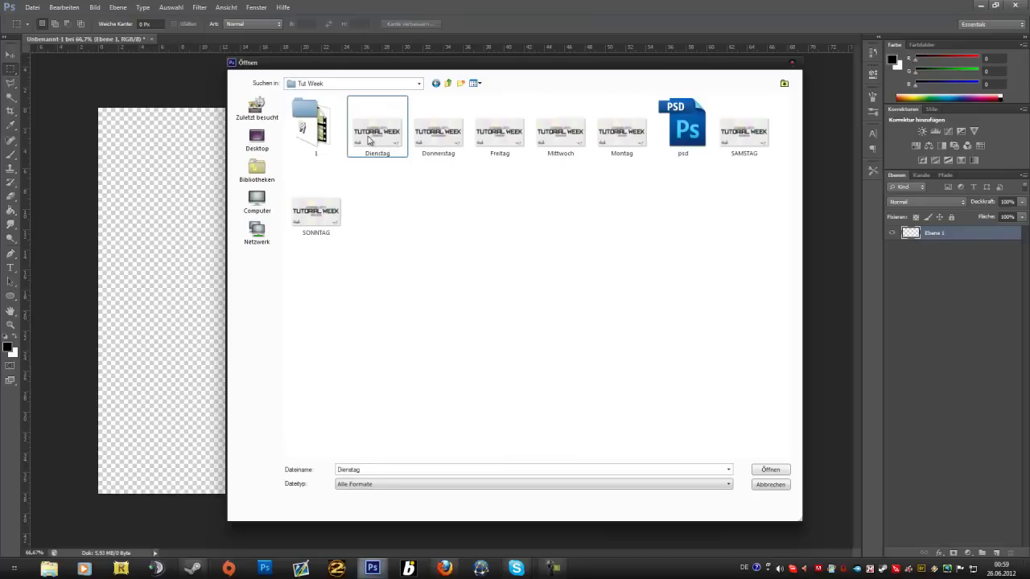
click(774, 470)
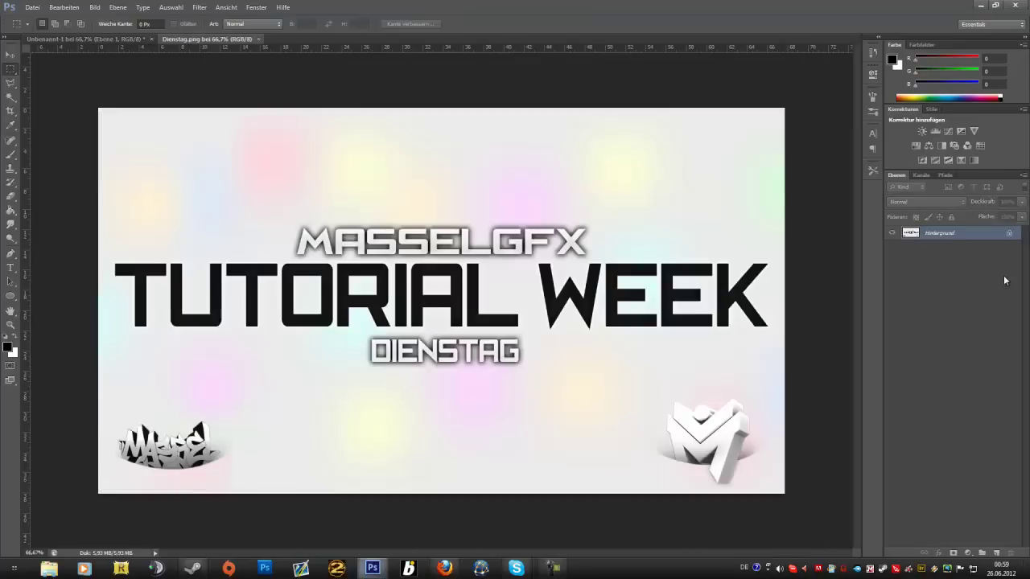
Step: Convert the Dienstag image's background to a normal layer and copy it into the Unbenannt-1 document, aligned with the canvas
double_click(986, 235)
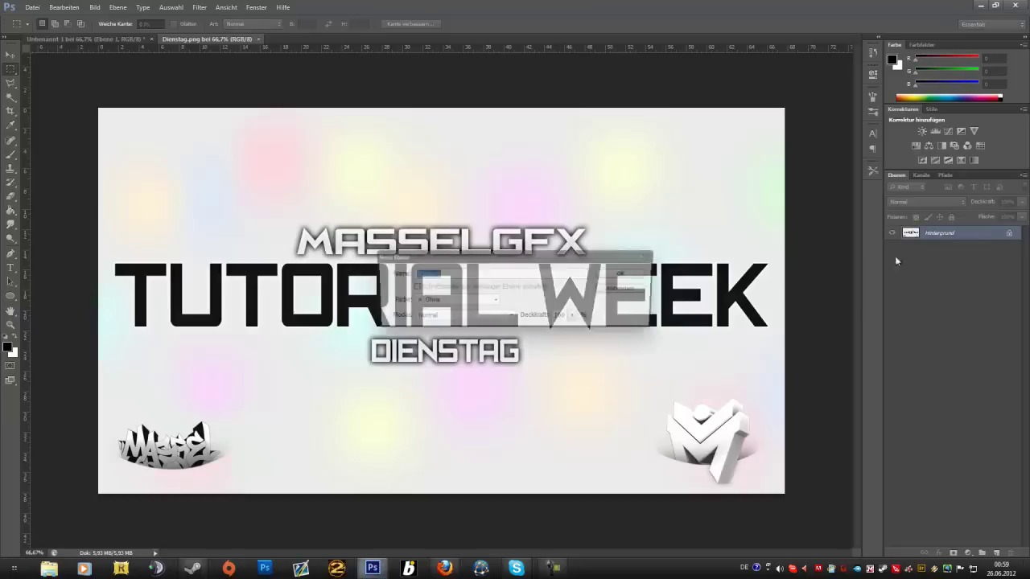
click(624, 274)
click(11, 54)
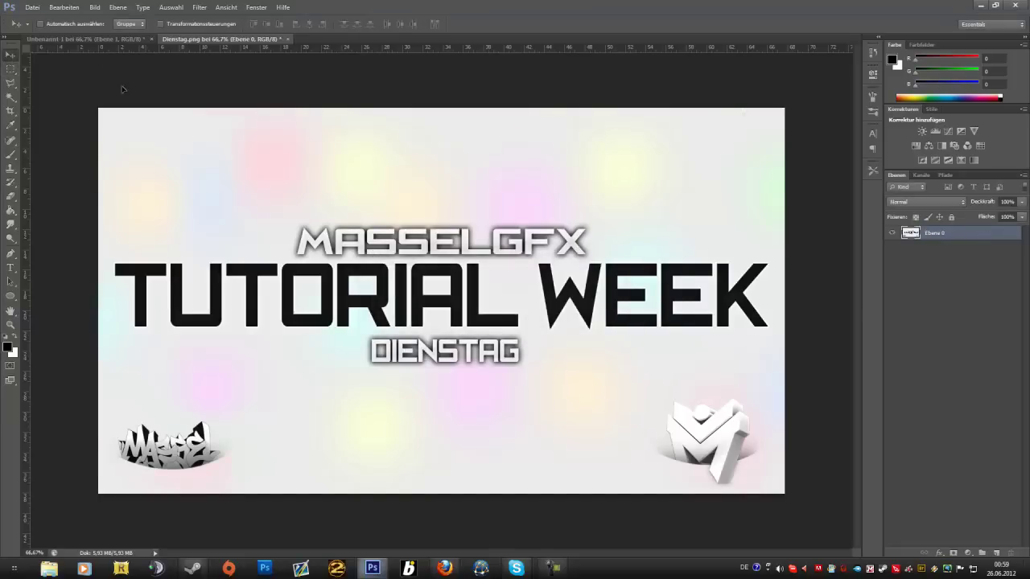
drag(187, 142, 317, 252)
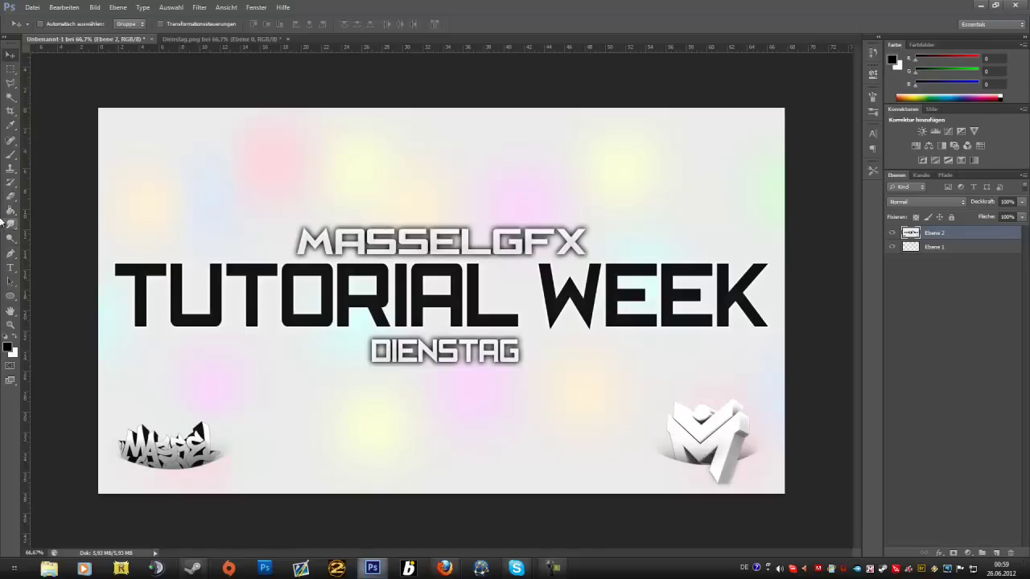
Step: Erase the outer edges of the Tutorial Week image all around with a large soft eraser so it fades into transparency
click(10, 196)
mouse_move(69, 134)
mouse_down()
mouse_move(116, 114)
mouse_move(175, 101)
mouse_move(624, 100)
mouse_move(753, 111)
mouse_move(805, 172)
mouse_up()
mouse_move(859, 288)
mouse_down()
mouse_move(872, 346)
mouse_move(866, 480)
mouse_move(848, 510)
mouse_move(775, 547)
mouse_move(388, 559)
mouse_move(214, 550)
mouse_move(107, 525)
mouse_move(48, 478)
mouse_move(39, 382)
mouse_move(54, 338)
mouse_move(54, 246)
mouse_move(100, 180)
mouse_move(141, 158)
mouse_move(124, 160)
mouse_move(241, 114)
mouse_move(663, 101)
mouse_move(766, 132)
mouse_move(802, 162)
mouse_move(826, 497)
mouse_move(796, 533)
mouse_move(745, 560)
mouse_move(81, 491)
mouse_move(256, 543)
mouse_move(635, 534)
mouse_move(772, 510)
mouse_move(845, 443)
mouse_move(839, 423)
mouse_move(825, 443)
mouse_up()
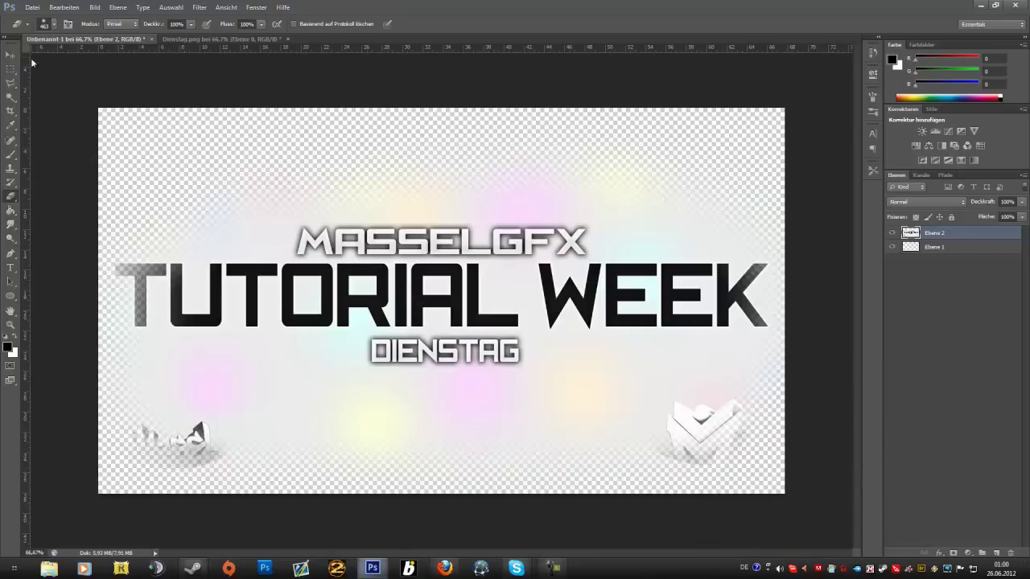
Step: Start a web export of the image as PNG-24 with transparency and create a folder named 2 inside Tut Week for it
click(31, 8)
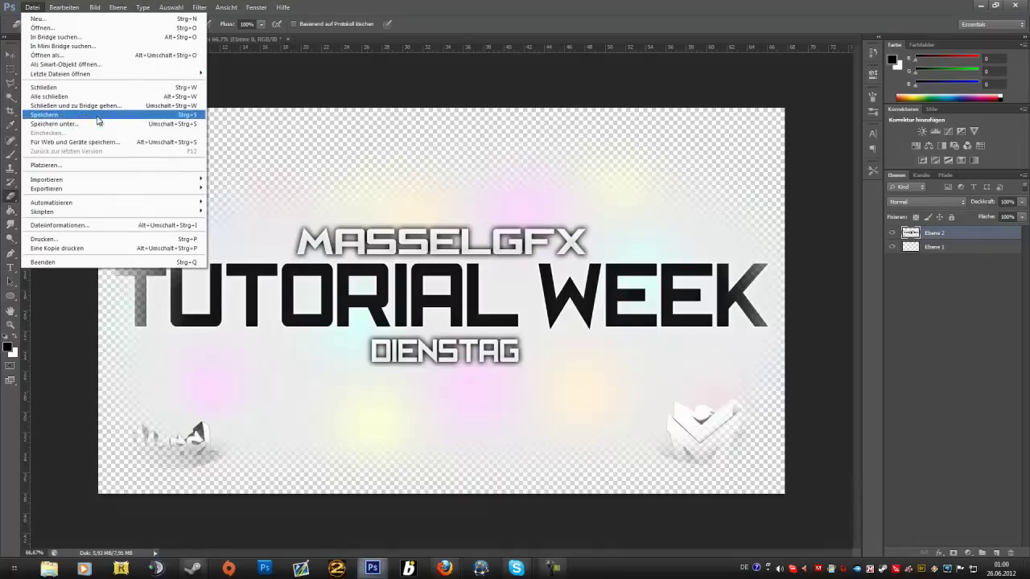
click(118, 142)
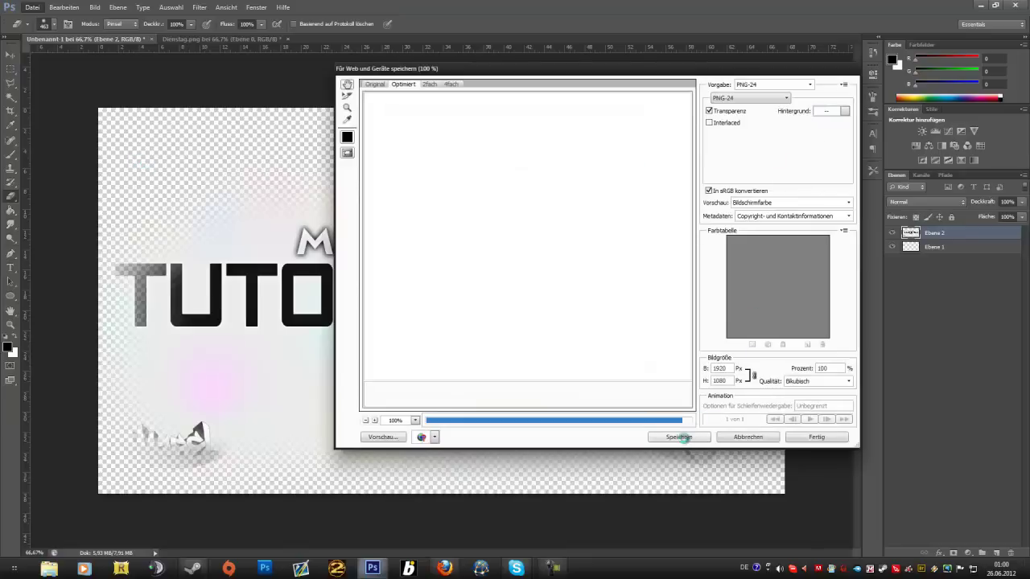
click(682, 439)
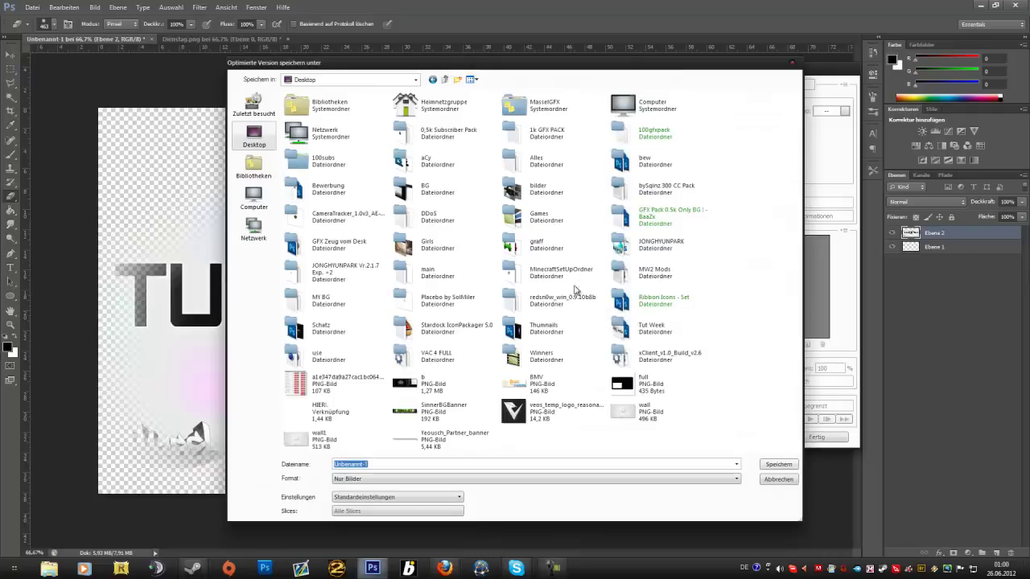
double_click(654, 327)
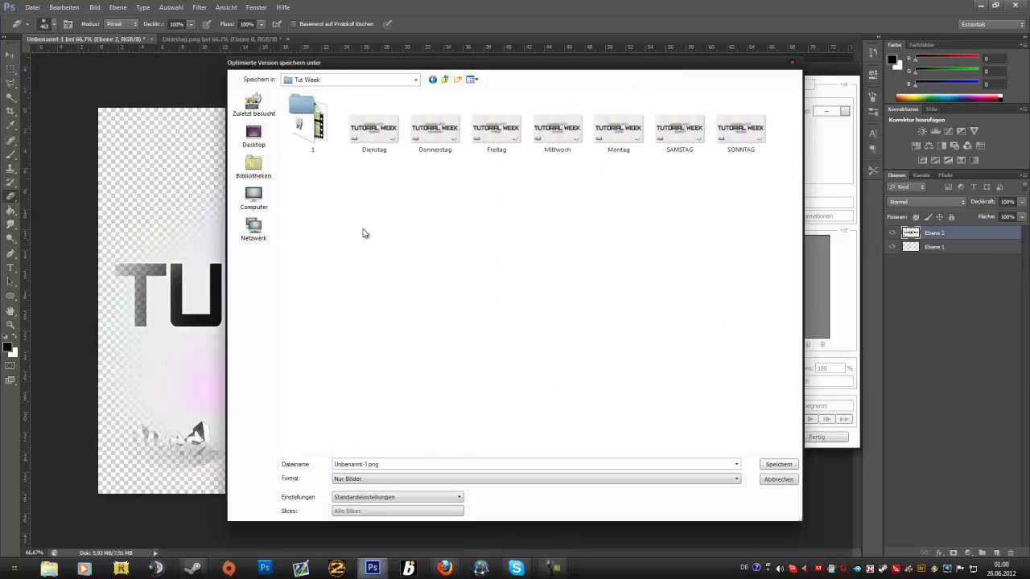
right_click(416, 410)
mouse_move(483, 344)
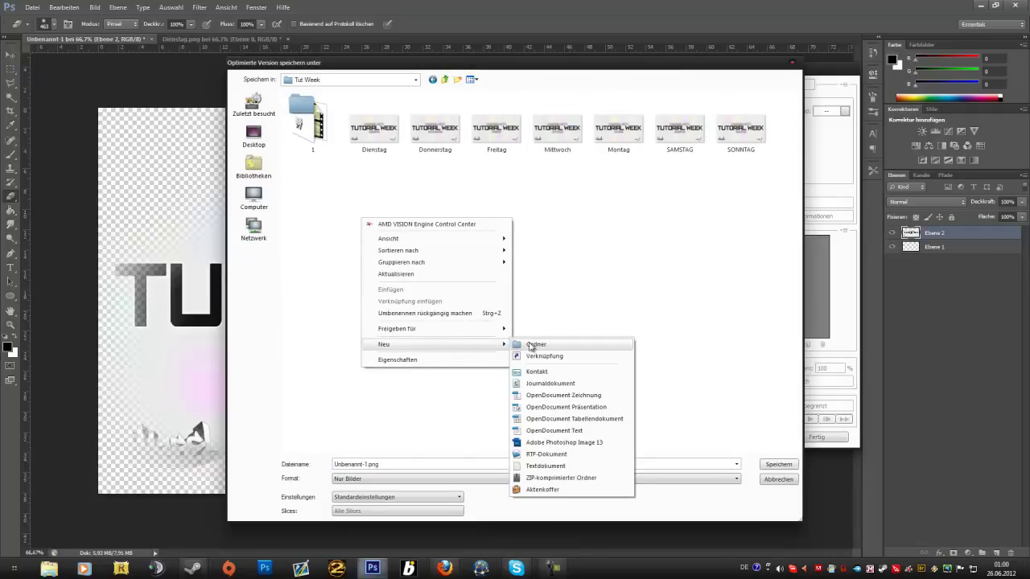
click(531, 345)
text(2)
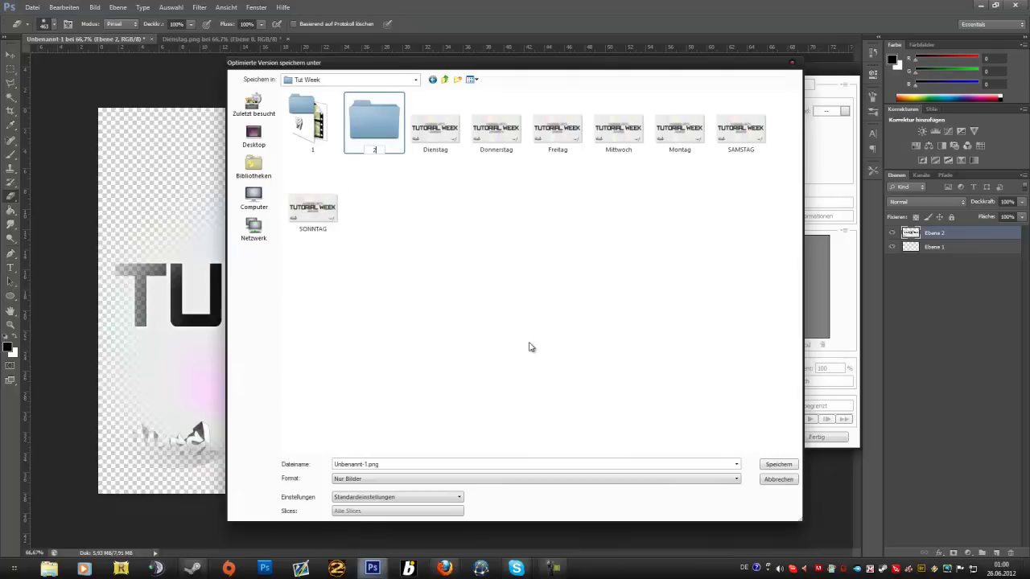
key(Return)
double_click(384, 131)
Step: Save the exported PNG as bla in the new folder 2
click(389, 465)
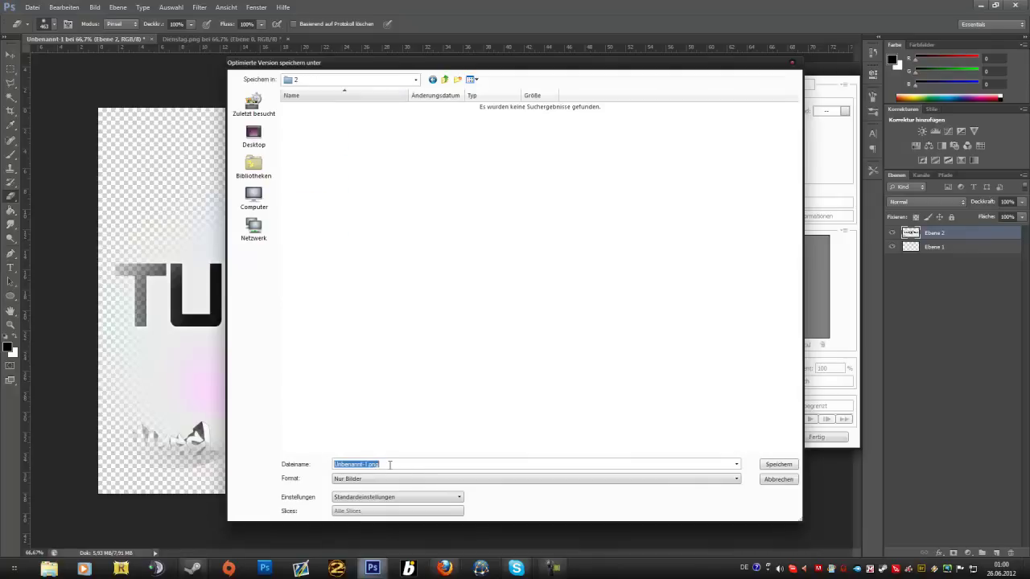
text(2)
key(Return)
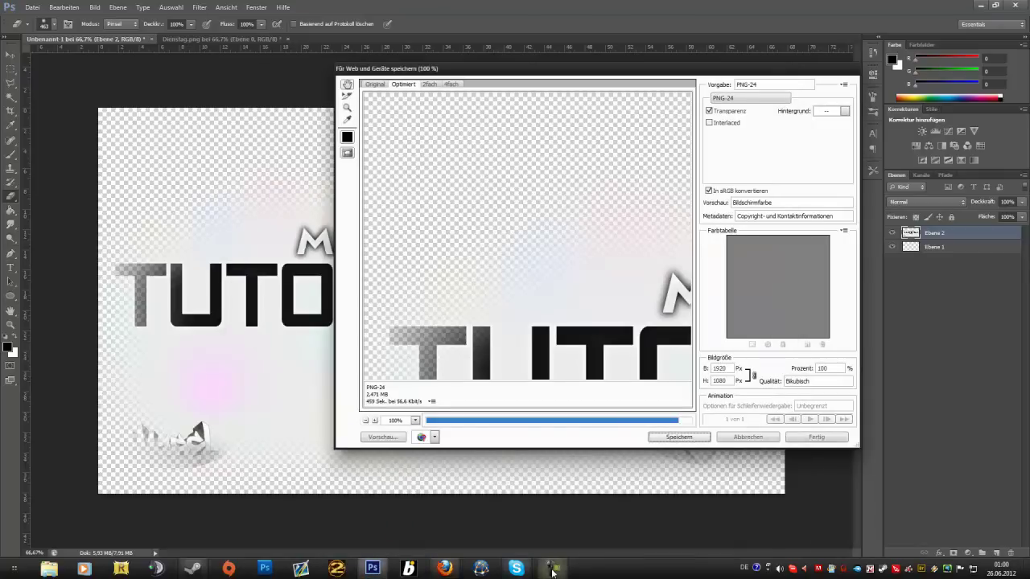
Step: Switch to Firefox and upload the bla image from folder 2 in Tut Week on the Desktop for the portfolio's homepage image
click(451, 569)
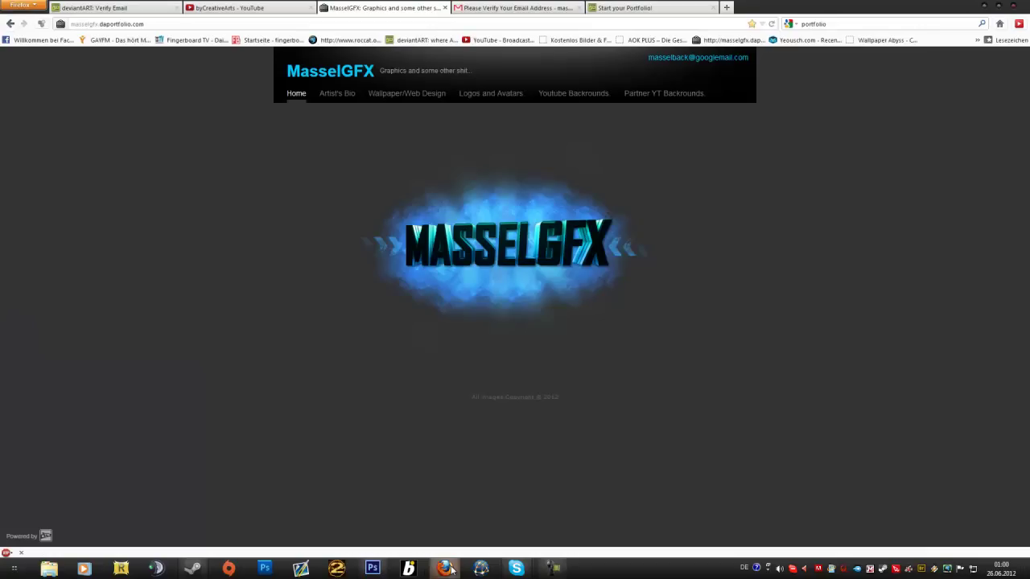
click(644, 8)
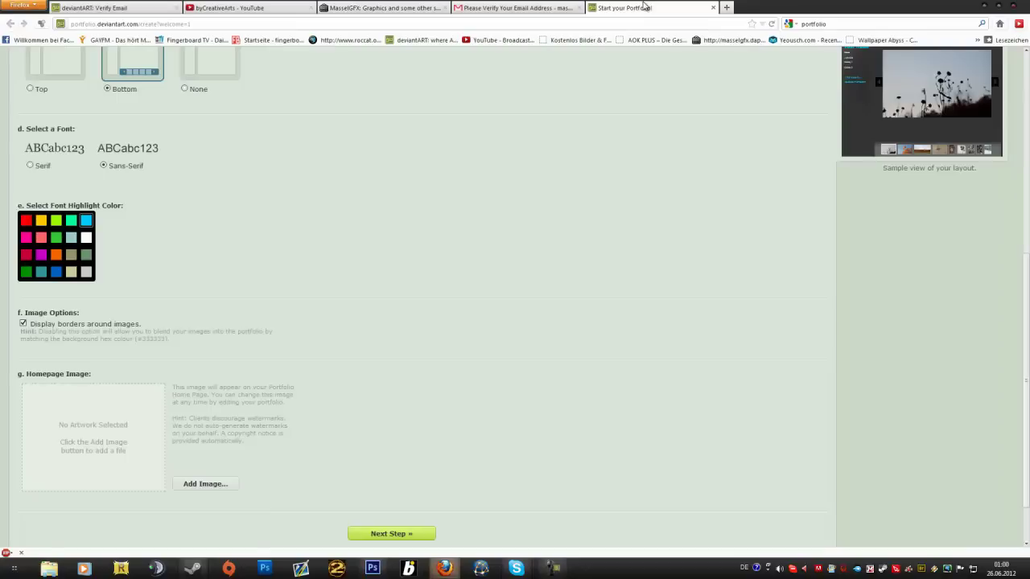
click(206, 483)
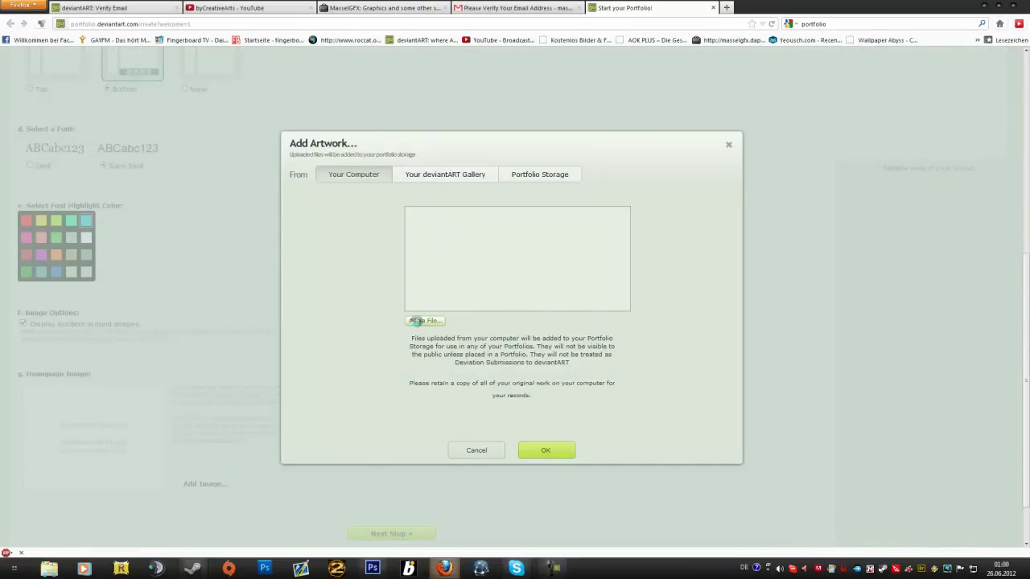
click(416, 321)
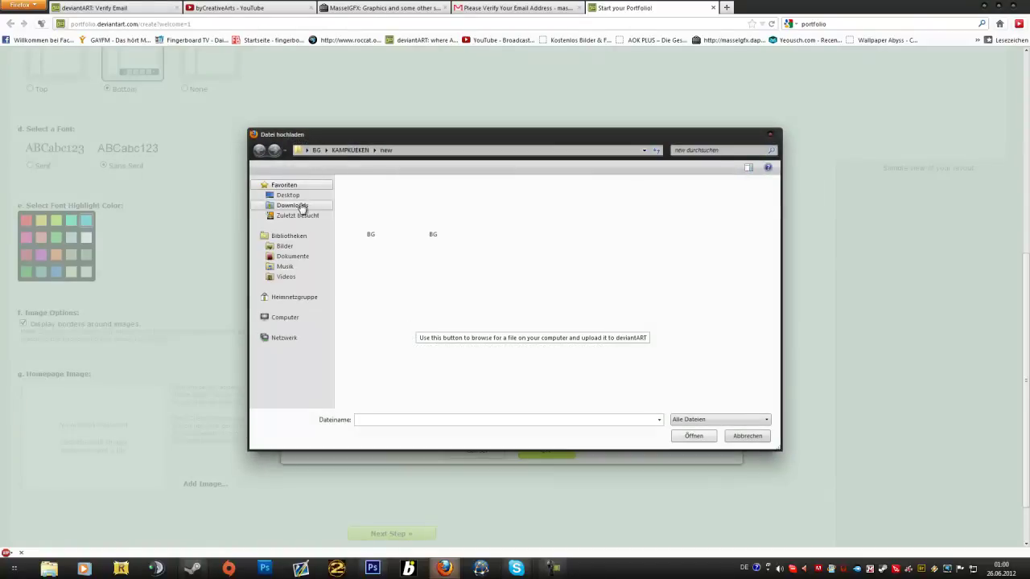
click(288, 196)
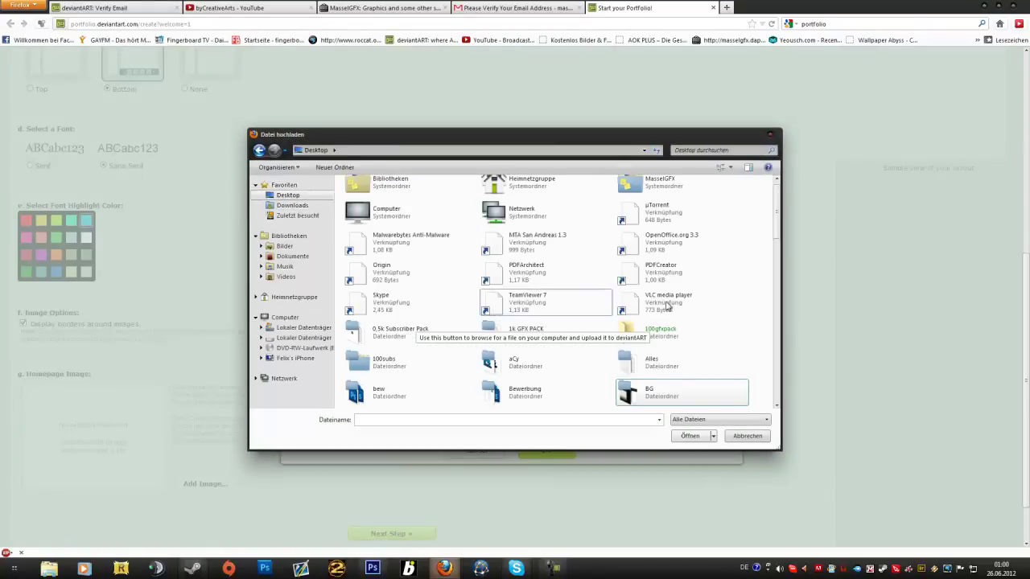
drag(778, 233, 778, 293)
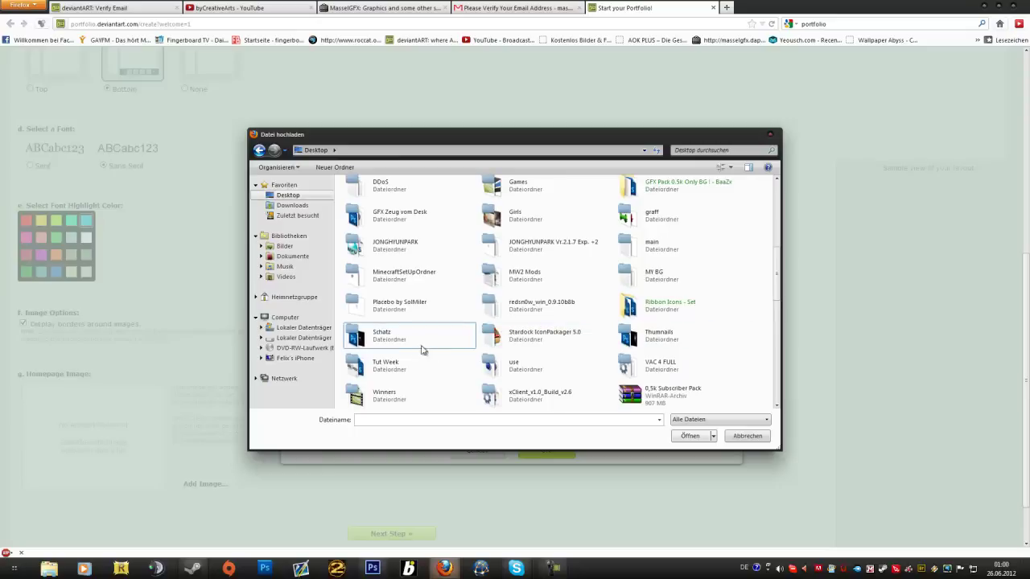
double_click(399, 369)
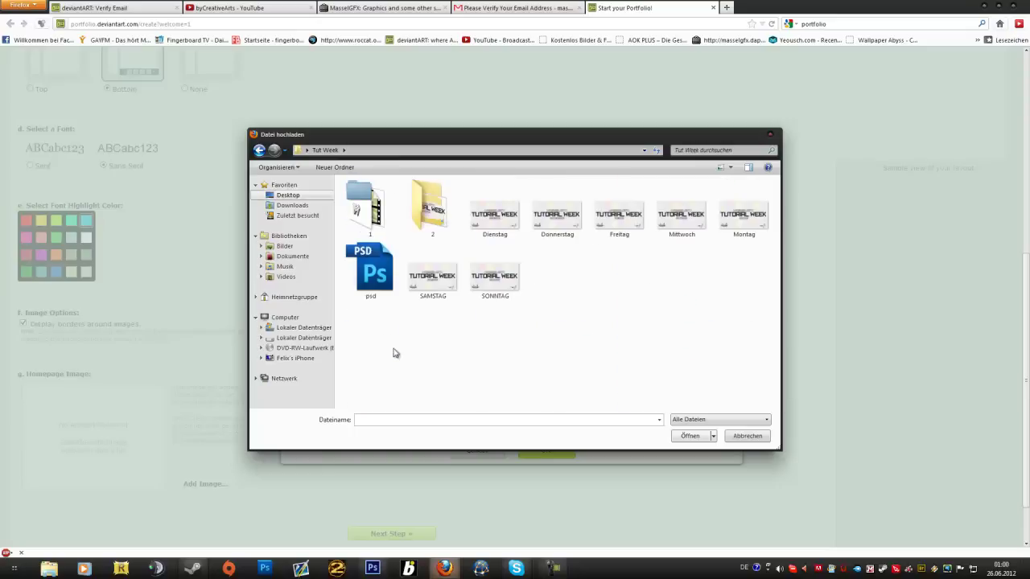
double_click(429, 211)
click(386, 206)
click(686, 440)
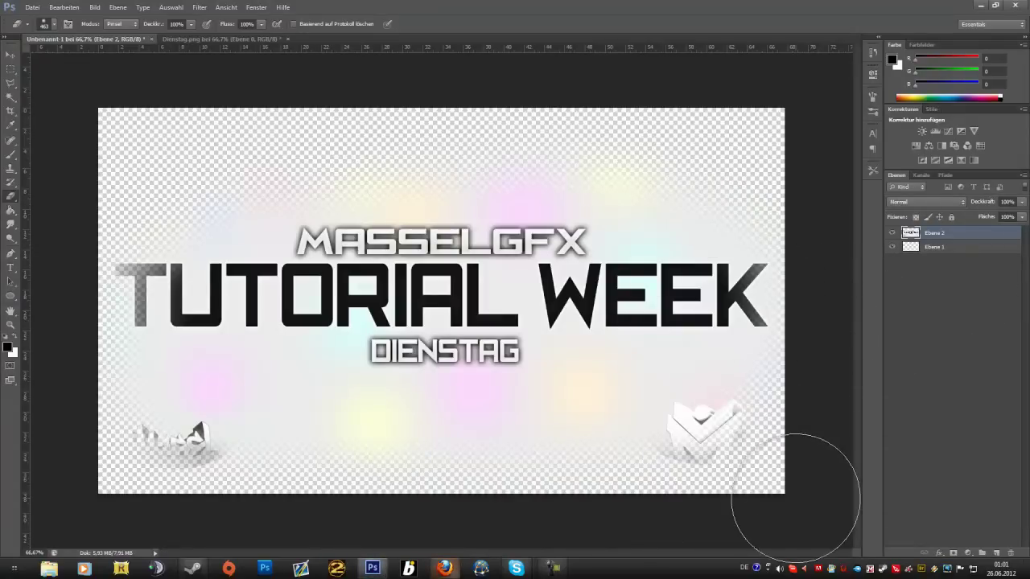
Step: Switch to Photoshop and erase more of the Tutorial Week image along its left edge with the large soft eraser
mouse_move(76, 523)
mouse_down()
mouse_move(68, 345)
mouse_move(91, 216)
mouse_move(156, 113)
mouse_up()
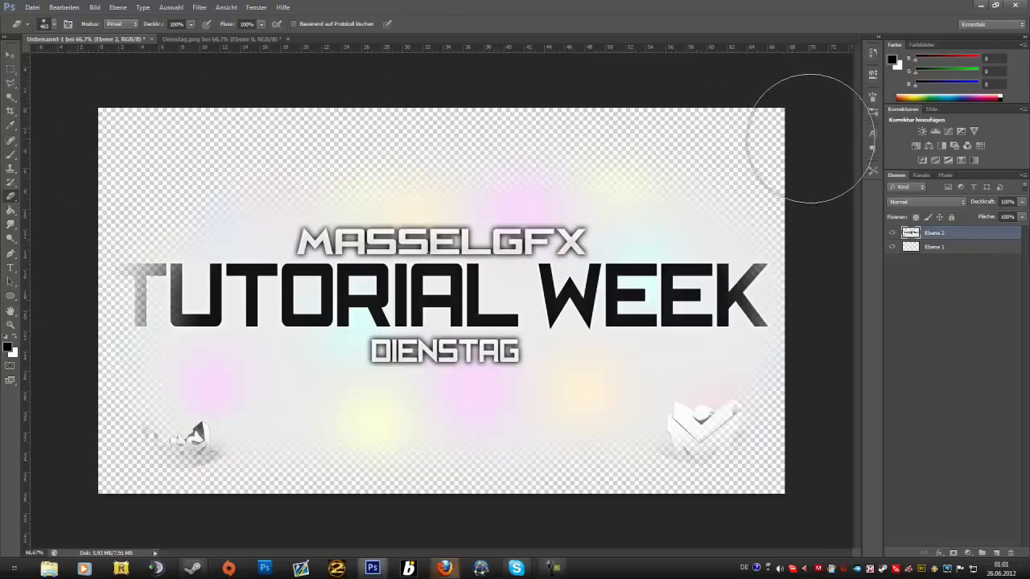
Step: Return to Firefox, accept the uploaded bla.png as the homepage image and continue to the Personal Info page
click(444, 569)
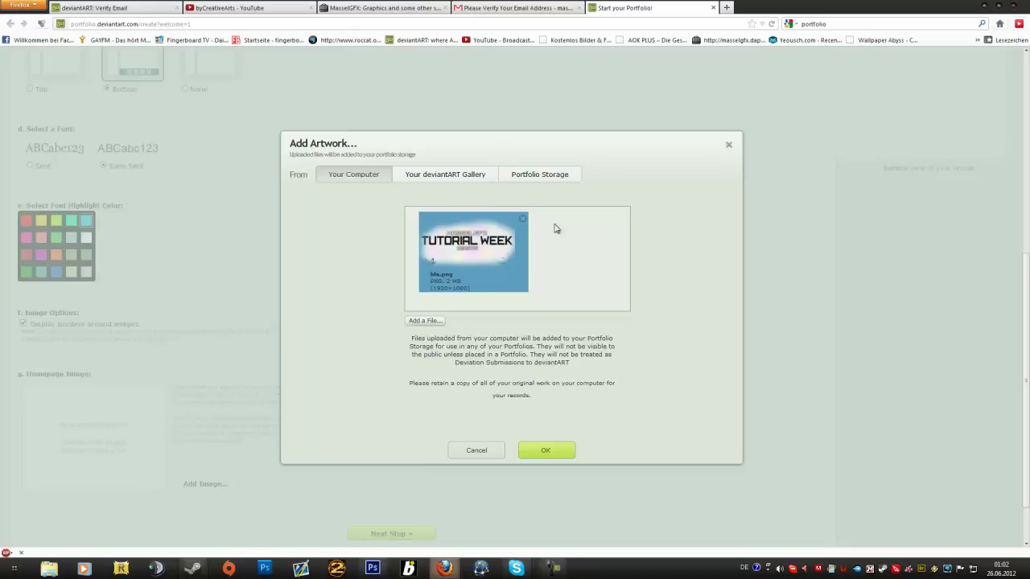
click(548, 452)
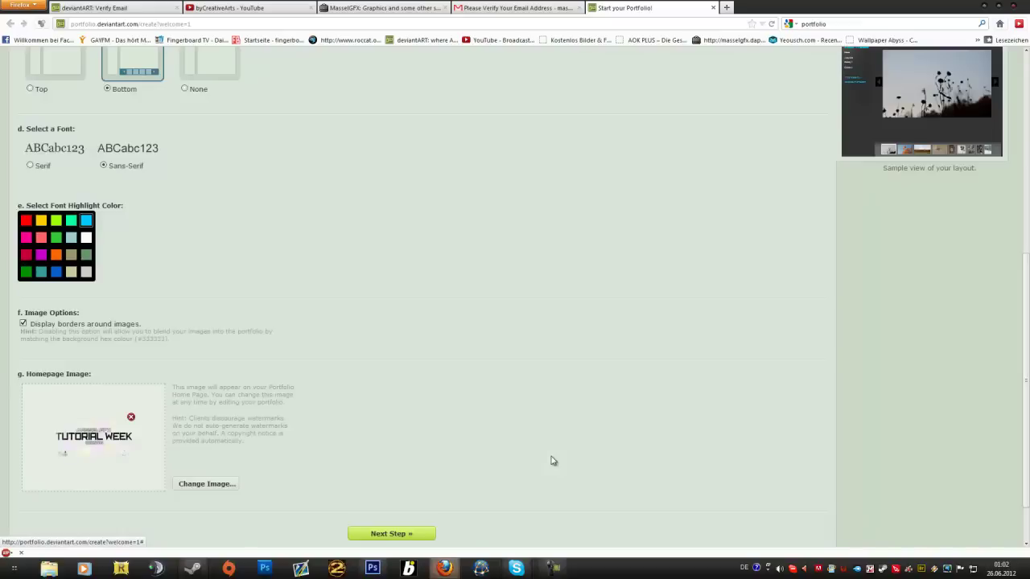
scroll(425, 474, down, 1)
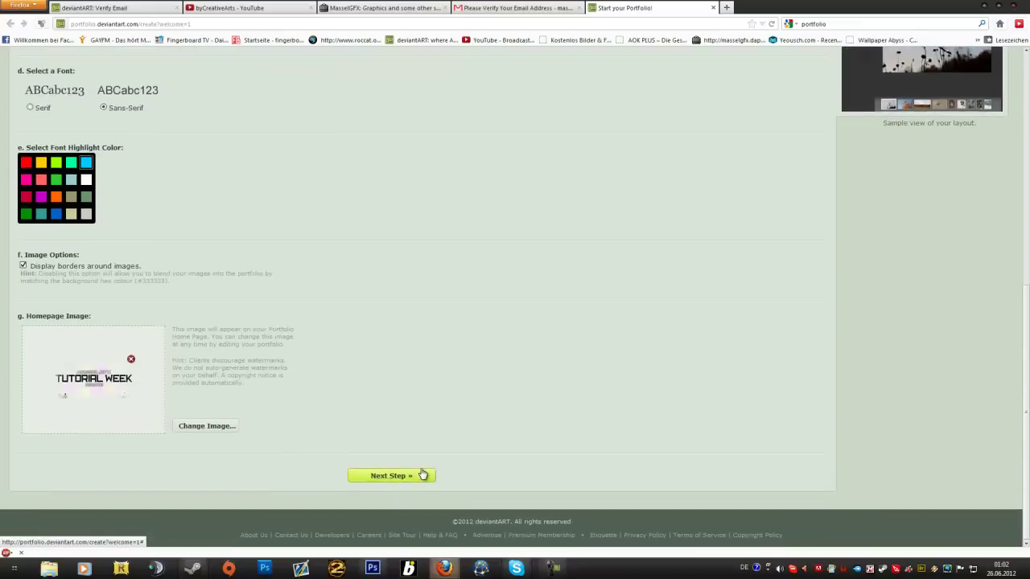
scroll(423, 474, up, 2)
scroll(420, 474, down, 2)
click(400, 475)
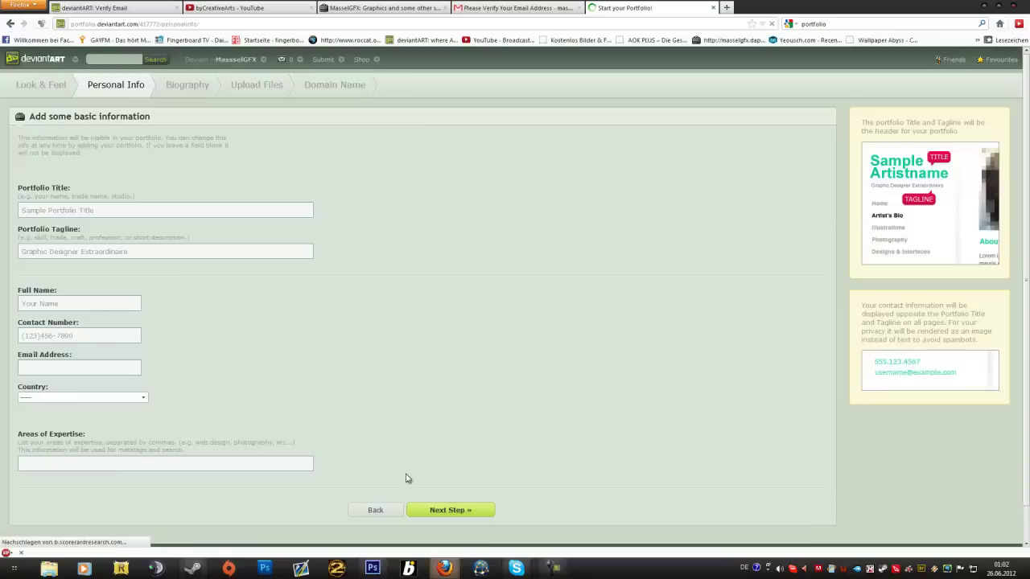
Step: Set the portfolio title to GFX
click(125, 210)
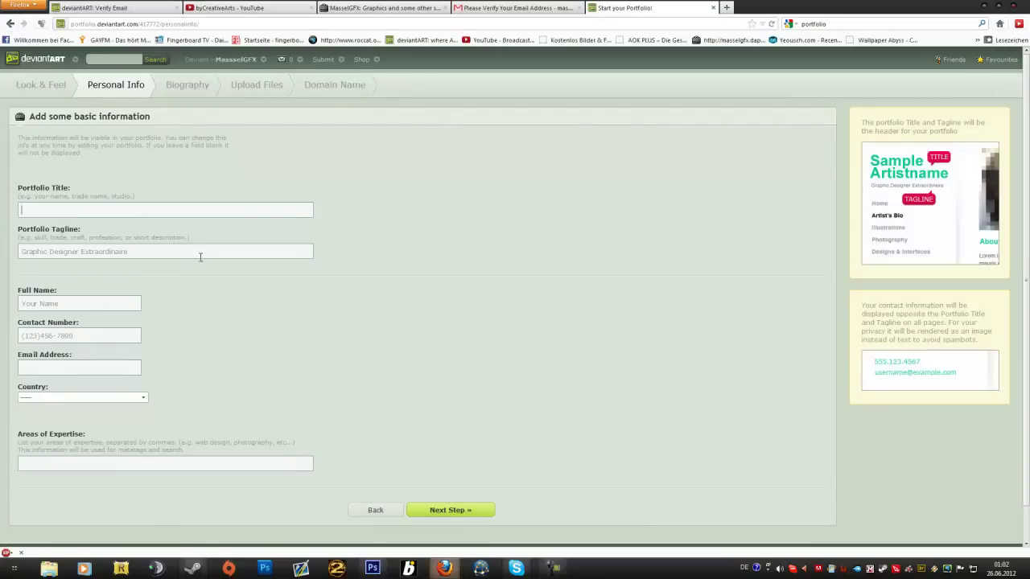
text(GFX)
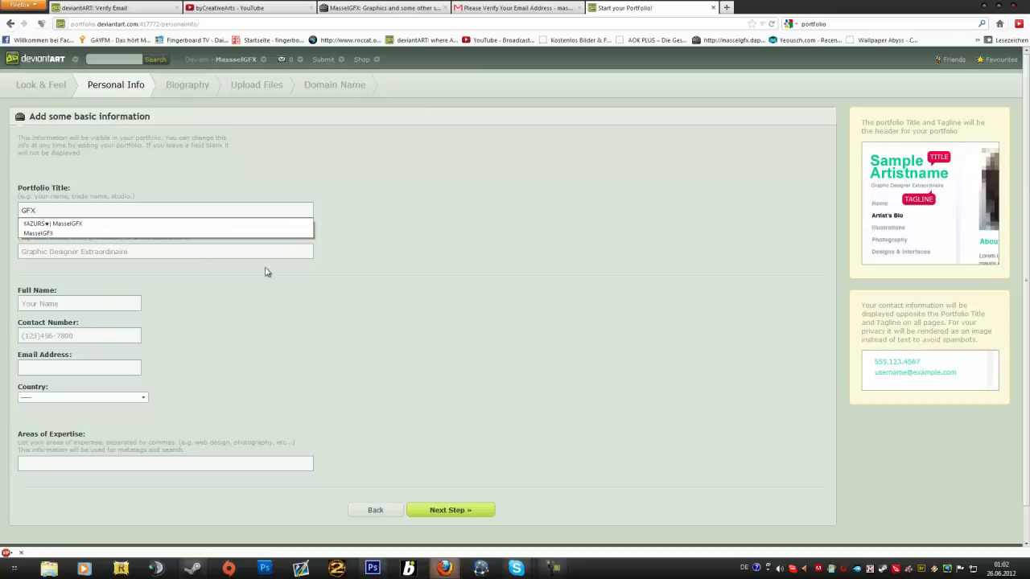
click(278, 305)
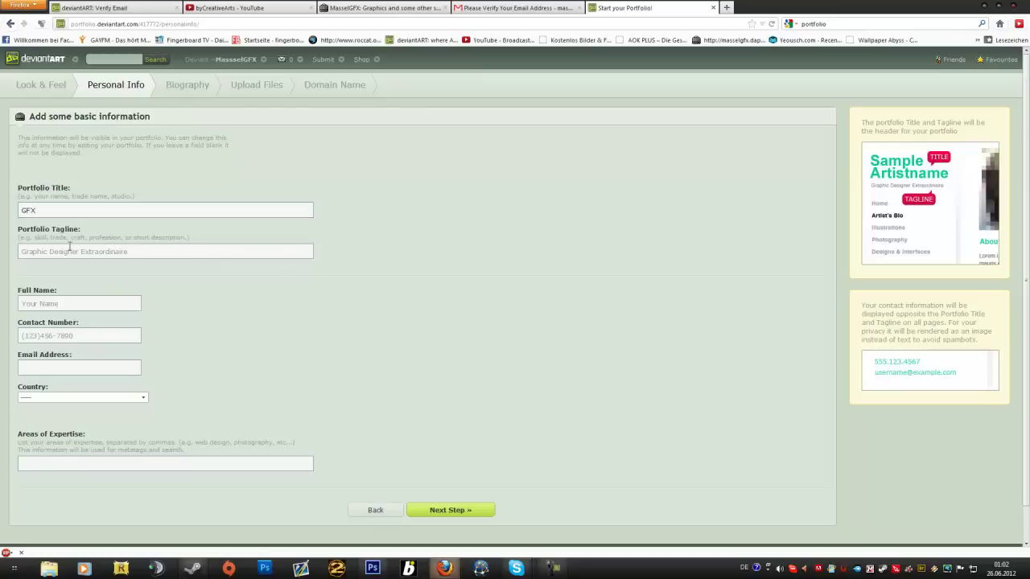
Step: Check the header of the existing MasselGFX portfolio, set the portfolio tagline to Tutorial and continue to the Biography page
click(375, 7)
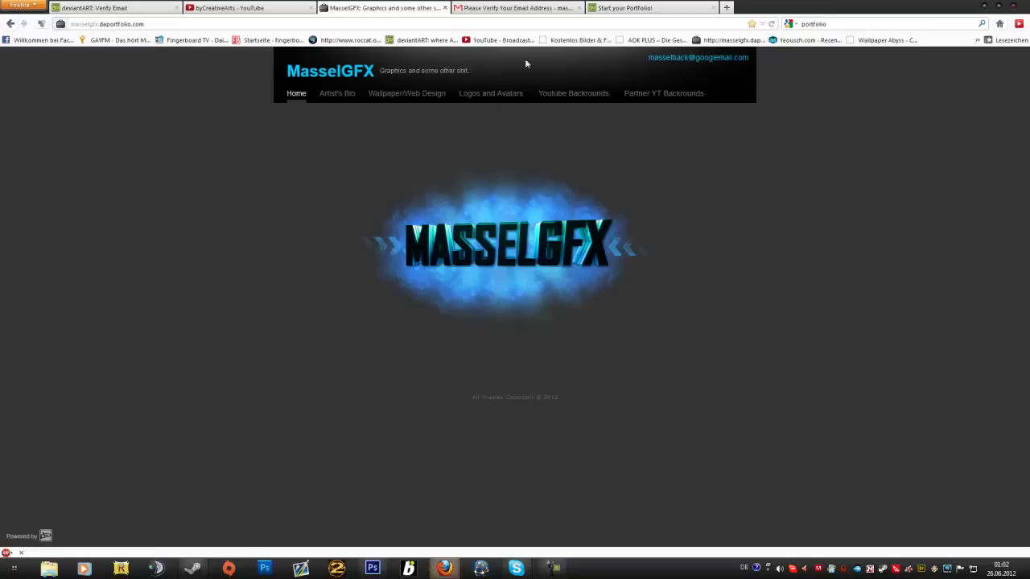
click(629, 8)
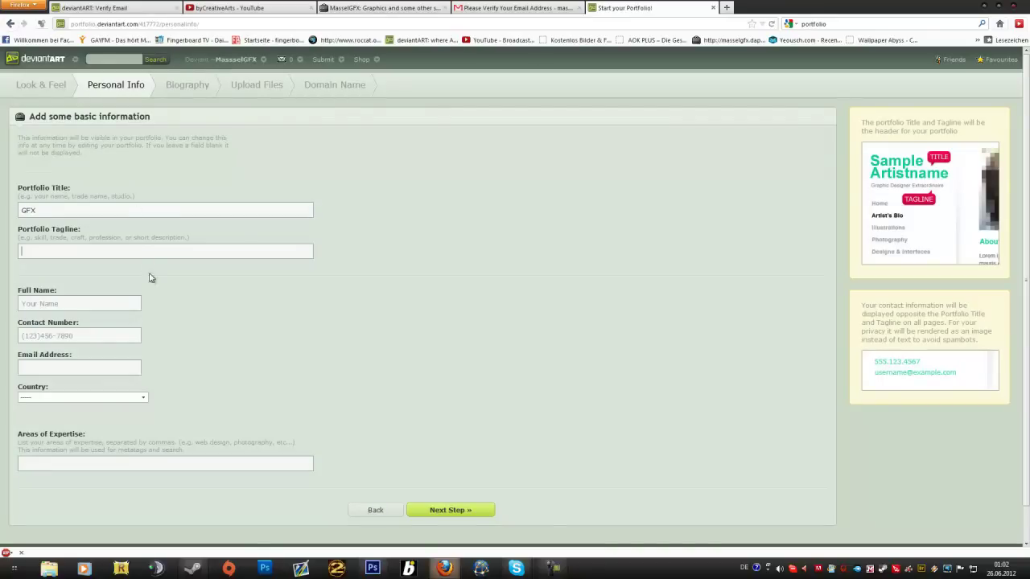
text(Tutorial)
click(85, 303)
click(472, 517)
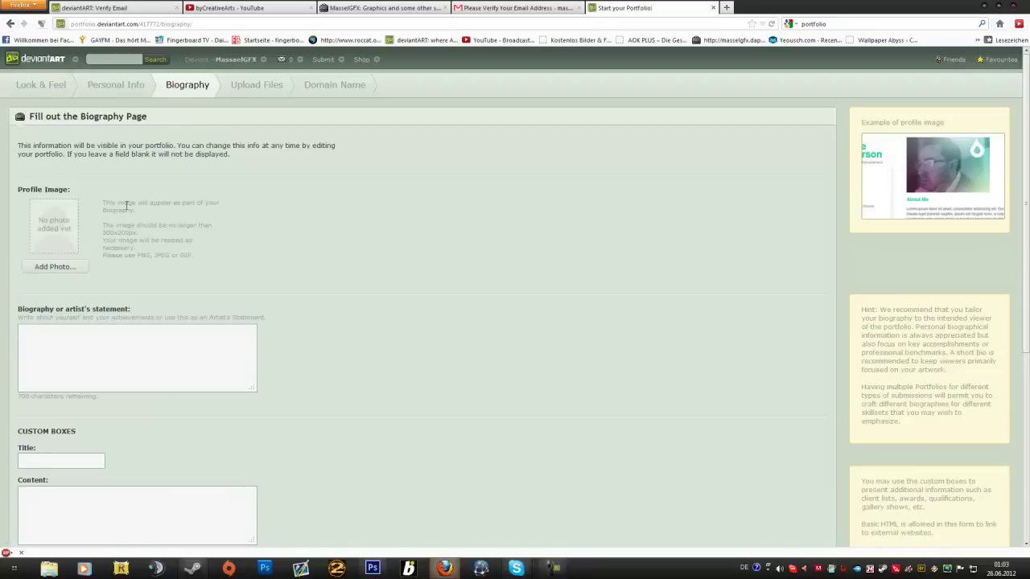
Step: Check the Artist's Bio page of the existing MasselGFX portfolio and upload Massel Sky Blue from the Desktop's graff folder for the profile image
click(60, 270)
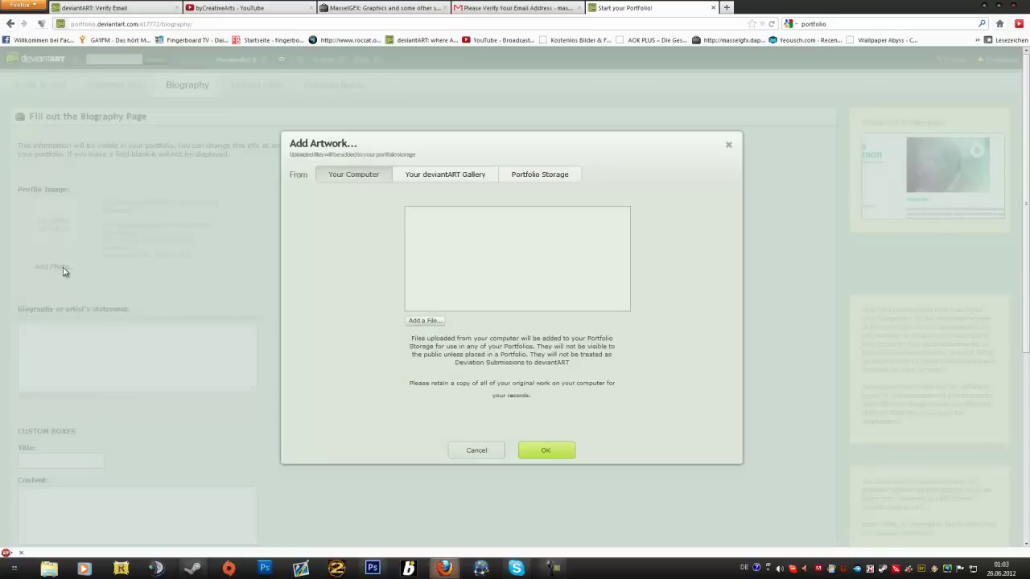
click(394, 16)
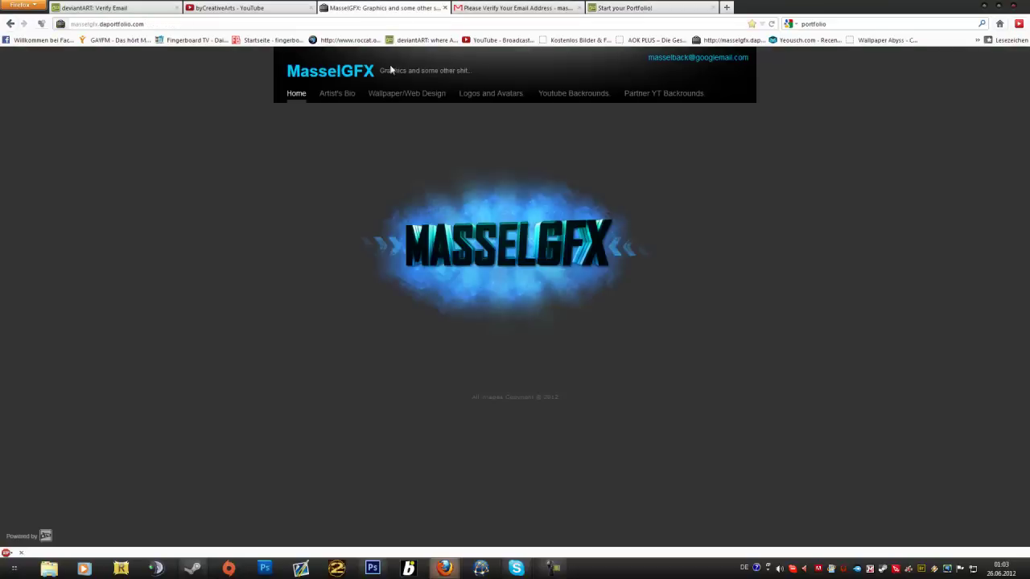
click(338, 93)
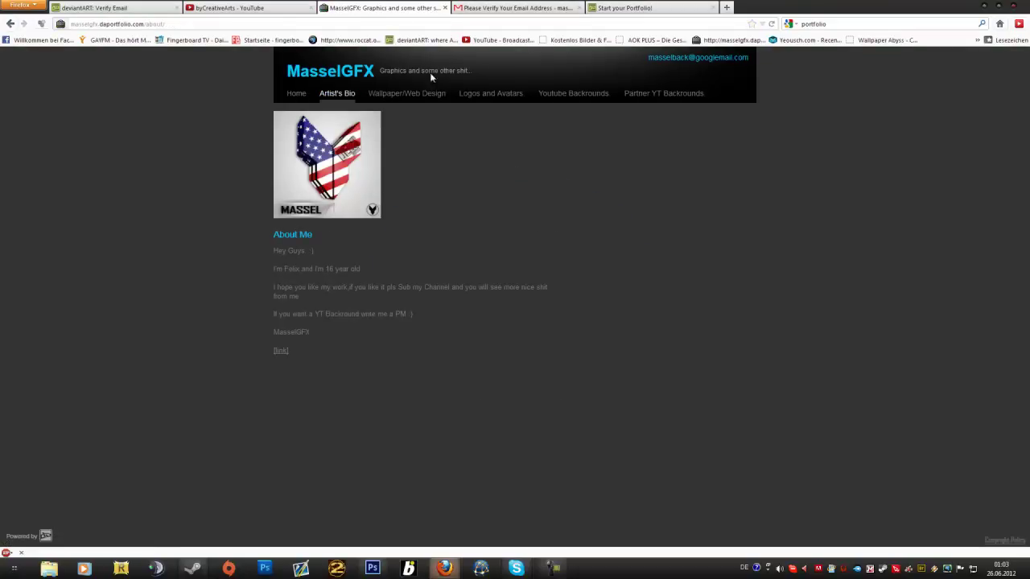
click(636, 8)
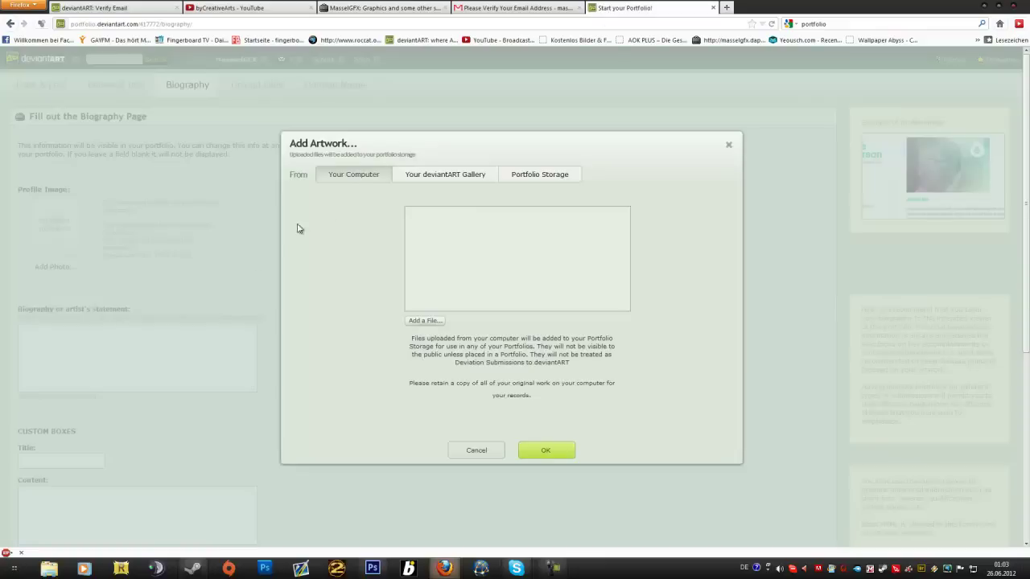
click(426, 322)
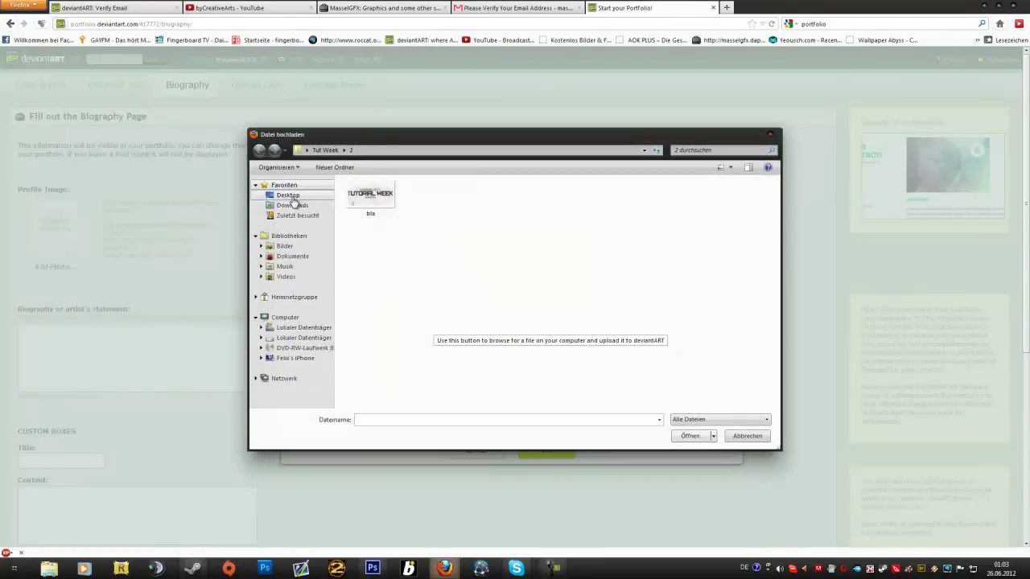
click(291, 195)
mouse_move(778, 272)
mouse_down()
mouse_move(769, 388)
mouse_move(755, 275)
mouse_up()
double_click(673, 241)
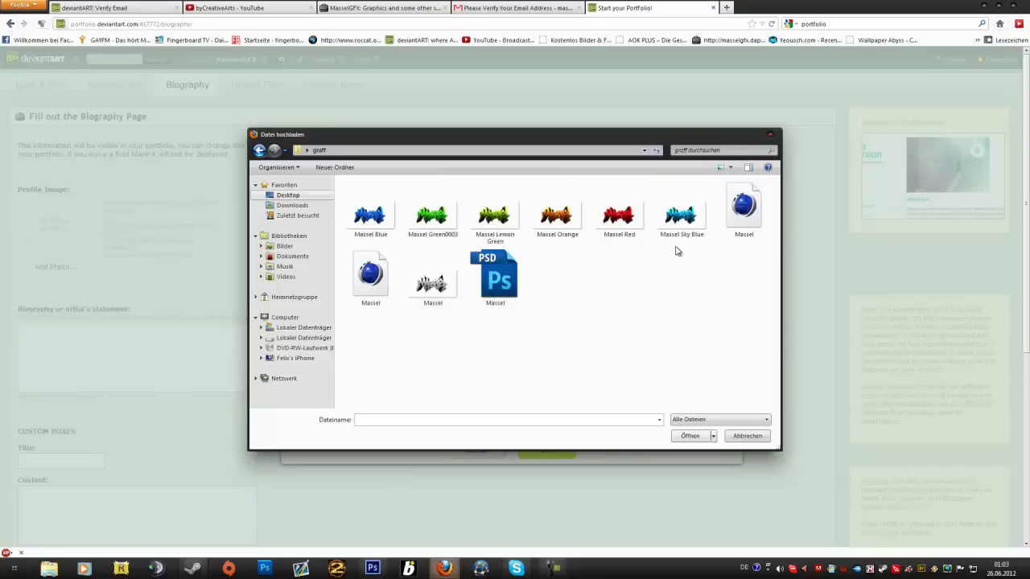
click(429, 272)
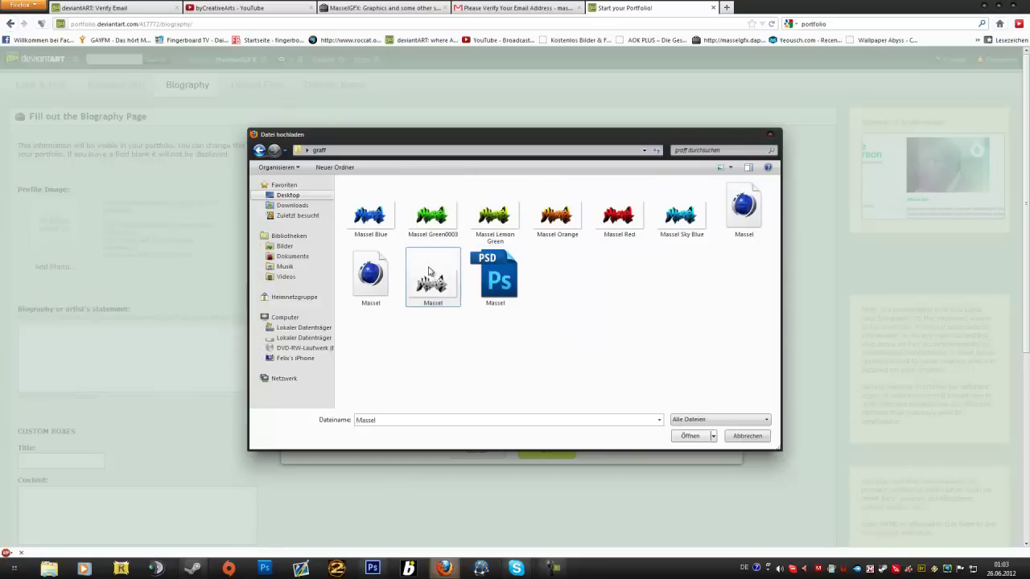
click(682, 230)
click(682, 438)
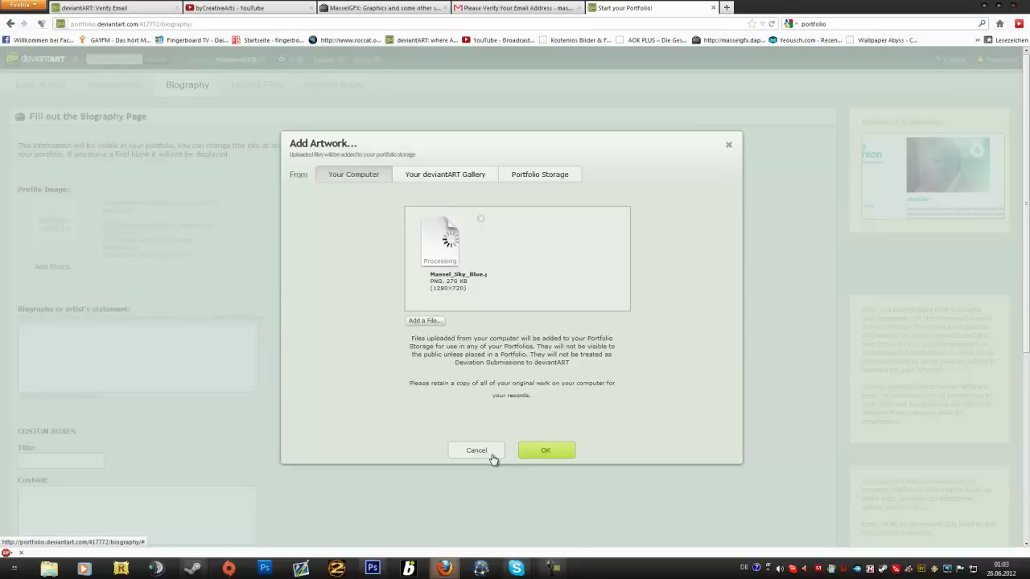
Step: Accept the uploaded Massel Sky Blue profile image and check the About Me text of the existing MasselGFX portfolio
click(544, 451)
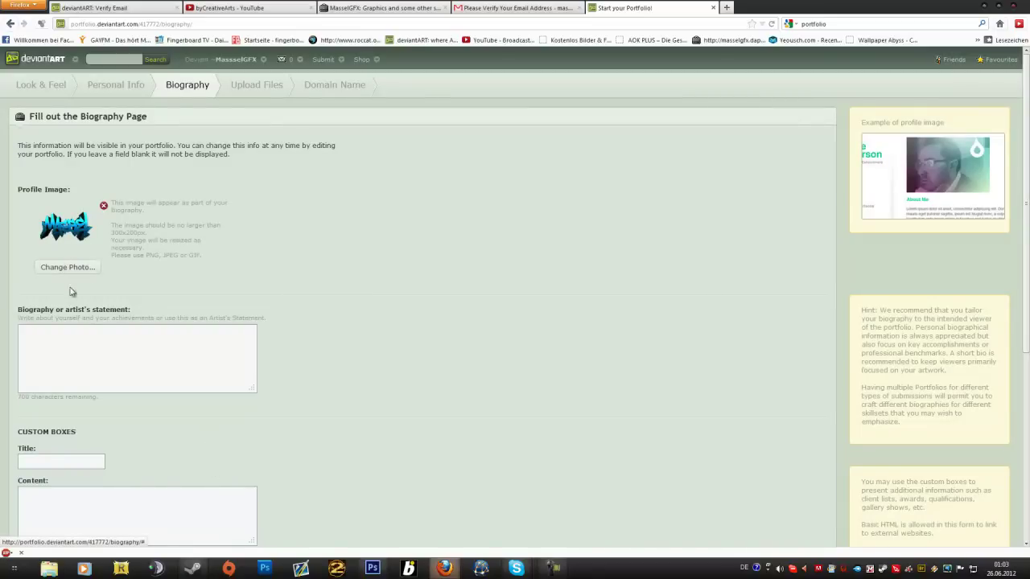
scroll(99, 311, down, 1)
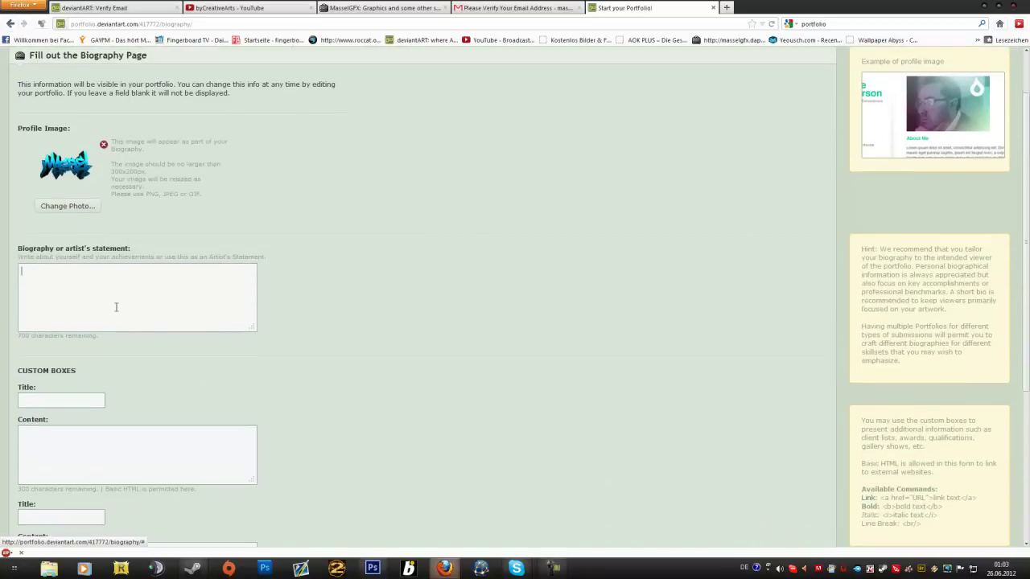
click(378, 10)
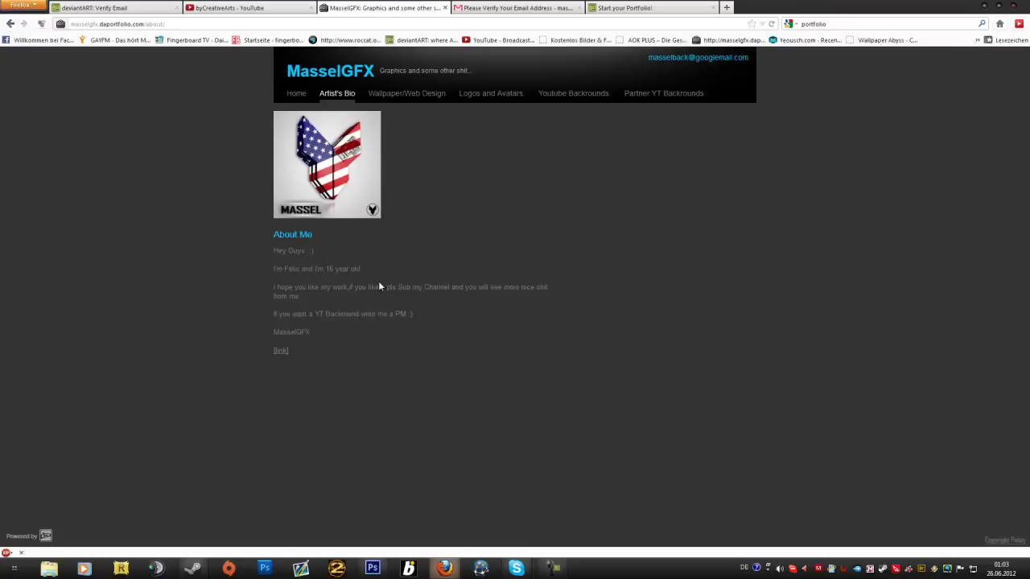
click(657, 8)
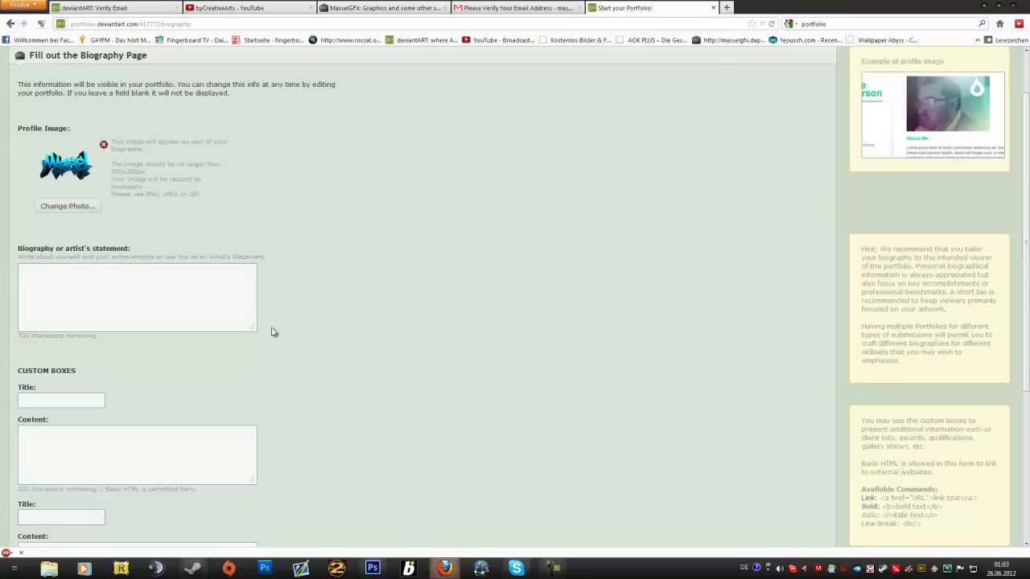
Step: Enter "bla bla bla..." as the biography and continue to the Upload Files page
text(bla bla bla...)
scroll(171, 386, down, 3)
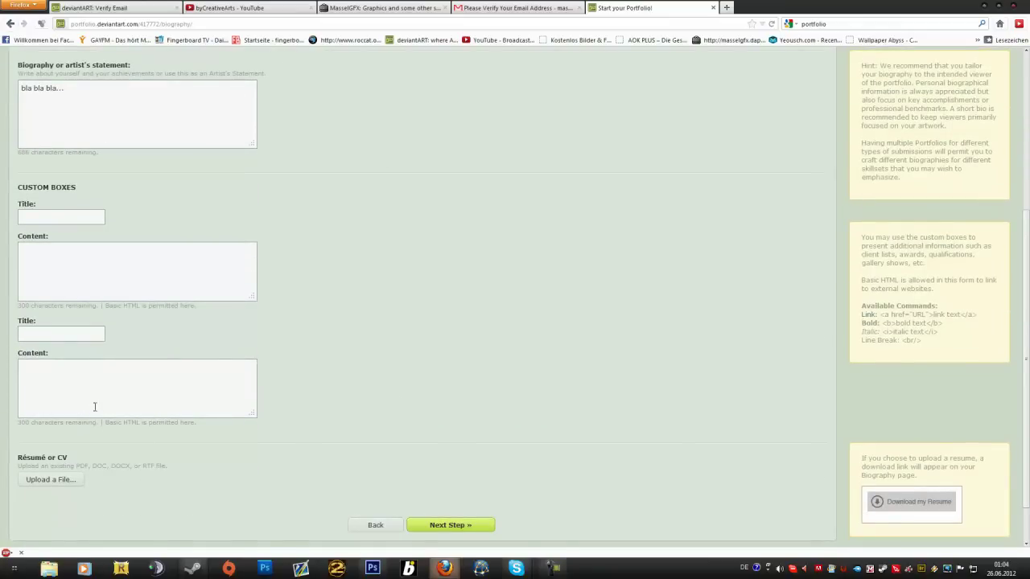
click(439, 527)
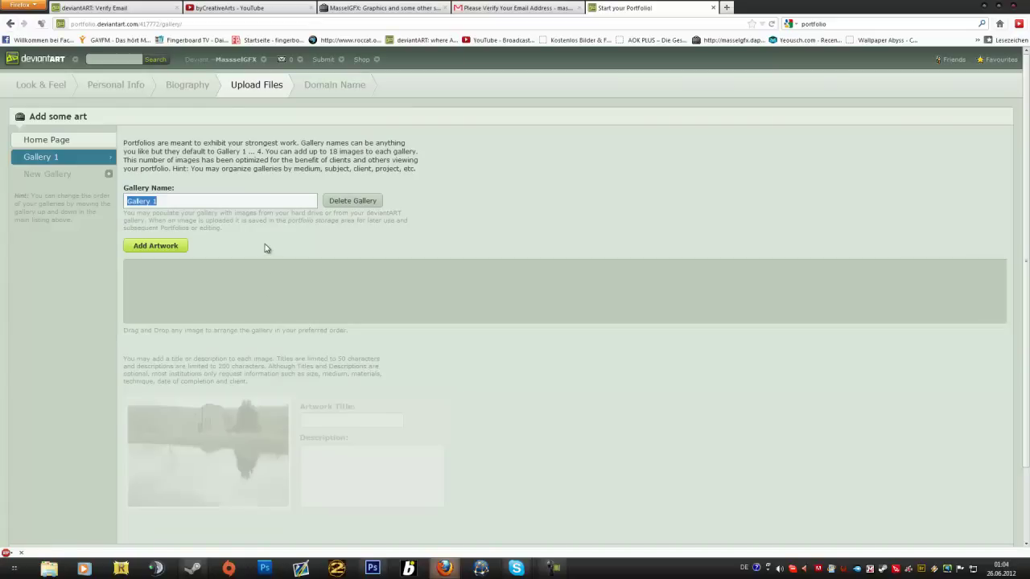
Step: Rename Gallery 1 to "Youtube Backrounds." and add a second gallery
text(Back)
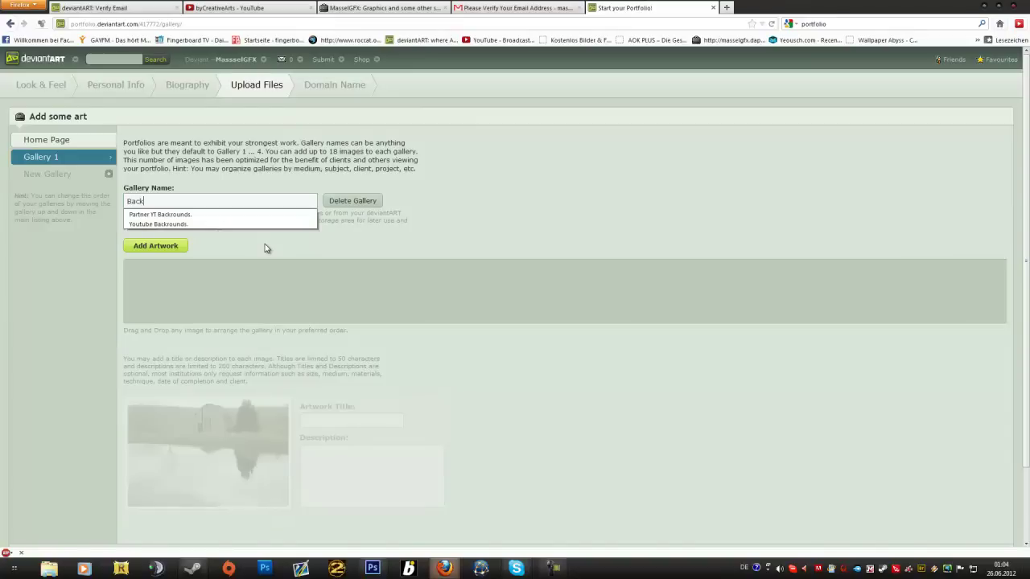
click(190, 224)
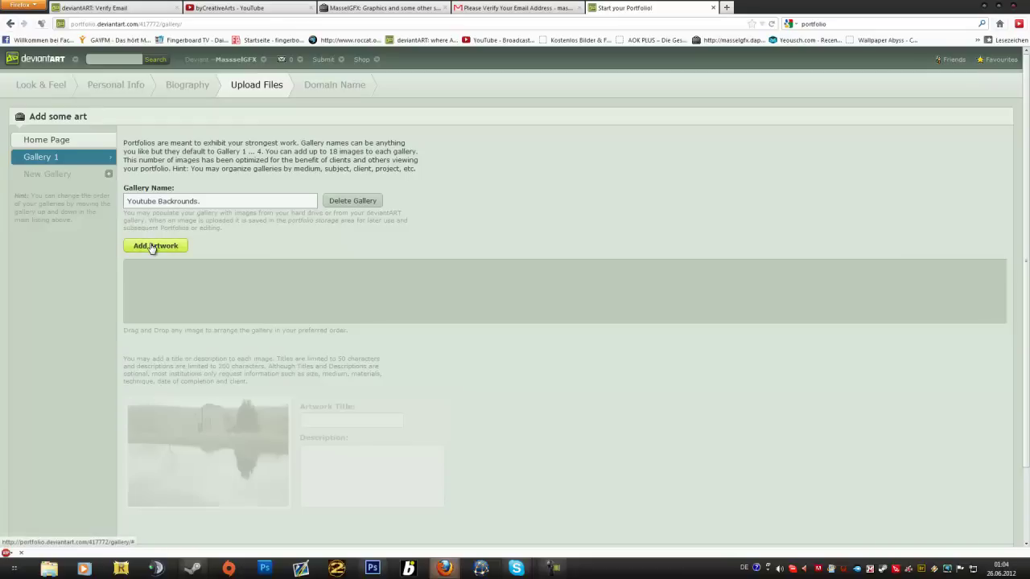
click(108, 175)
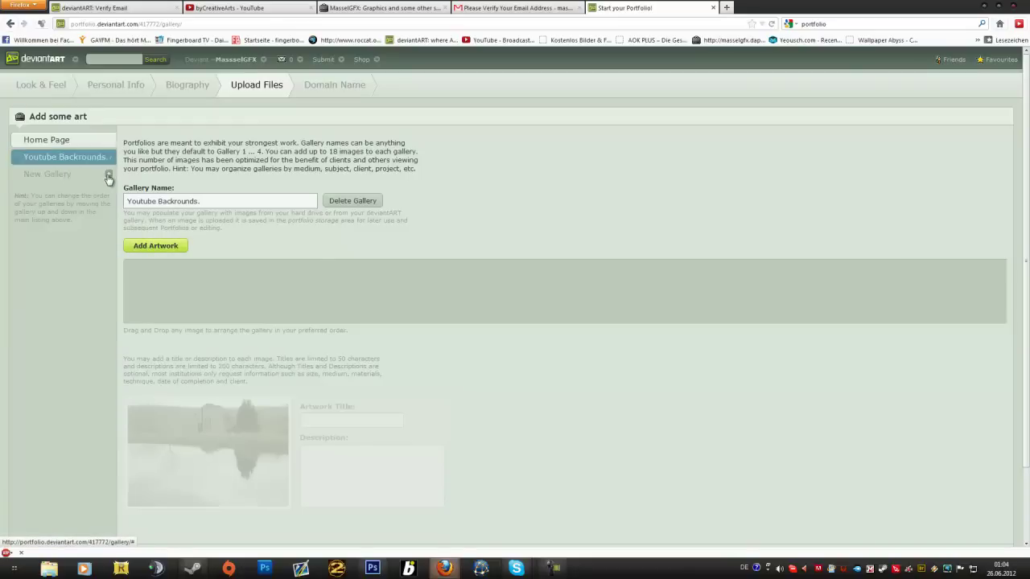
Step: Rename the second gallery to "Partner YT Backrounds."
click(164, 205)
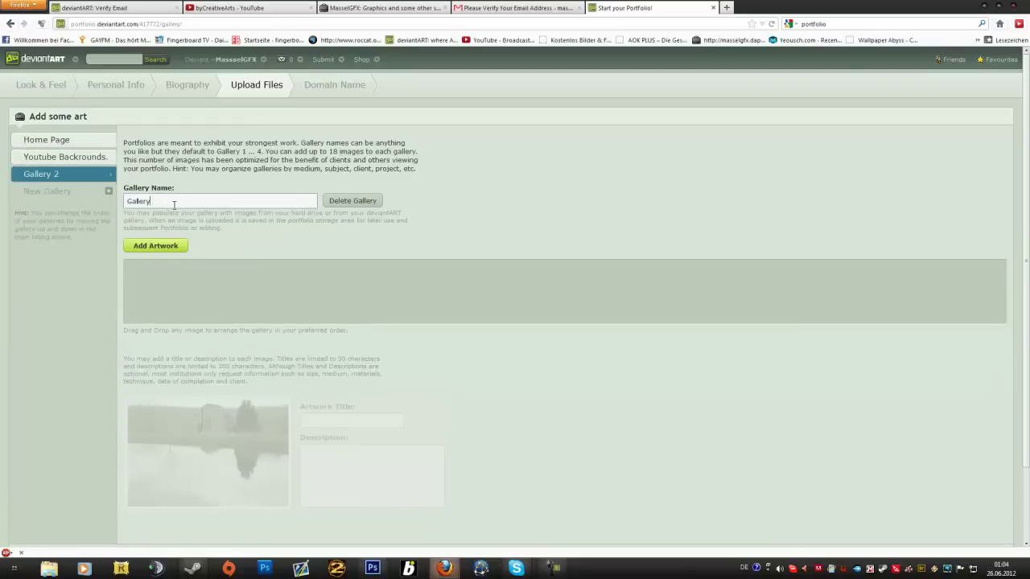
key(BackSpace)
key(BackSpace)
key(BackSpace)
key(BackSpace)
key(BackSpace)
key(BackSpace)
key(BackSpace)
text(YOU)
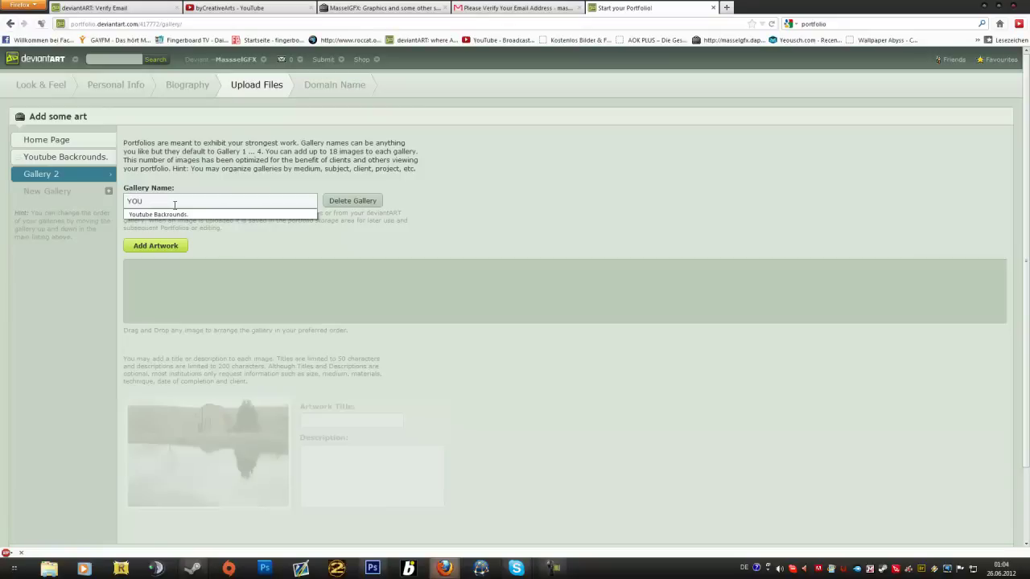
key(BackSpace)
key(BackSpace)
key(BackSpace)
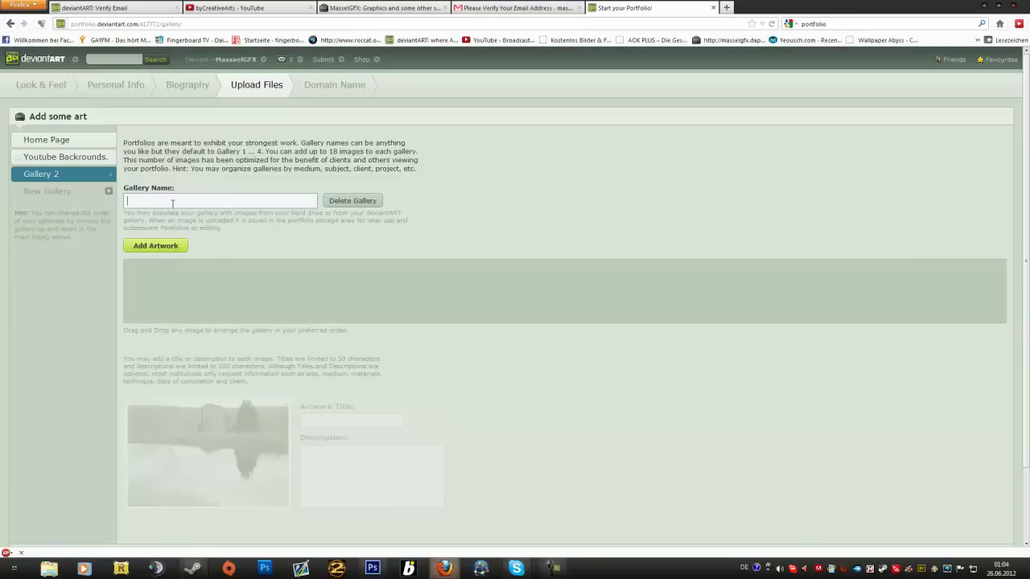
text(Pa)
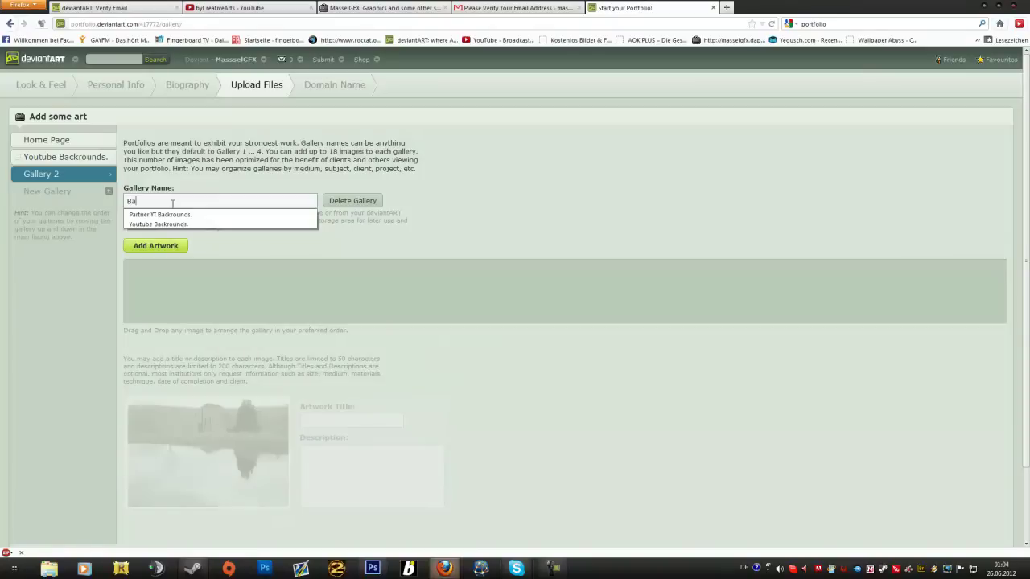
key(Down)
key(Down)
key(Return)
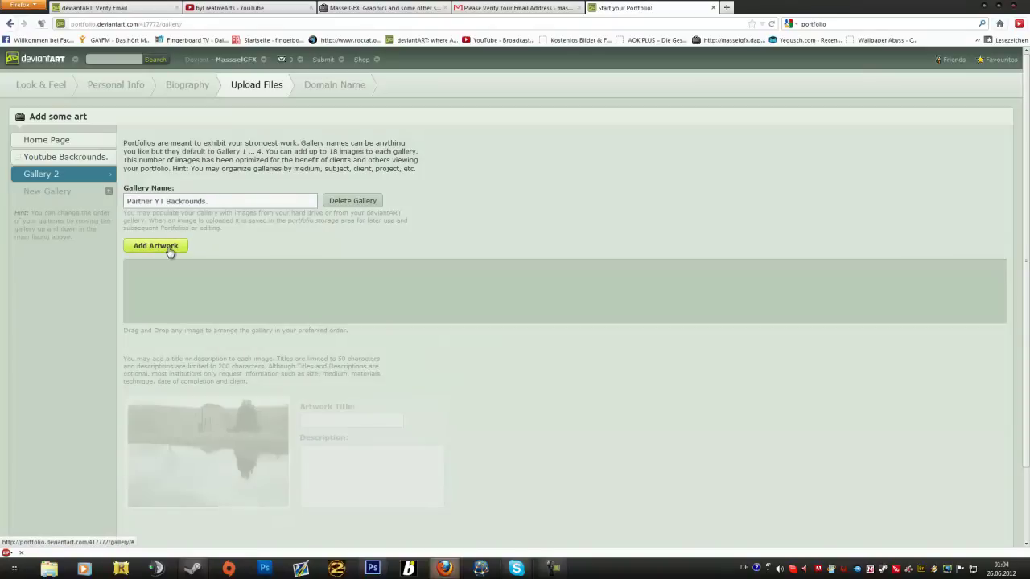
drag(179, 249, 278, 243)
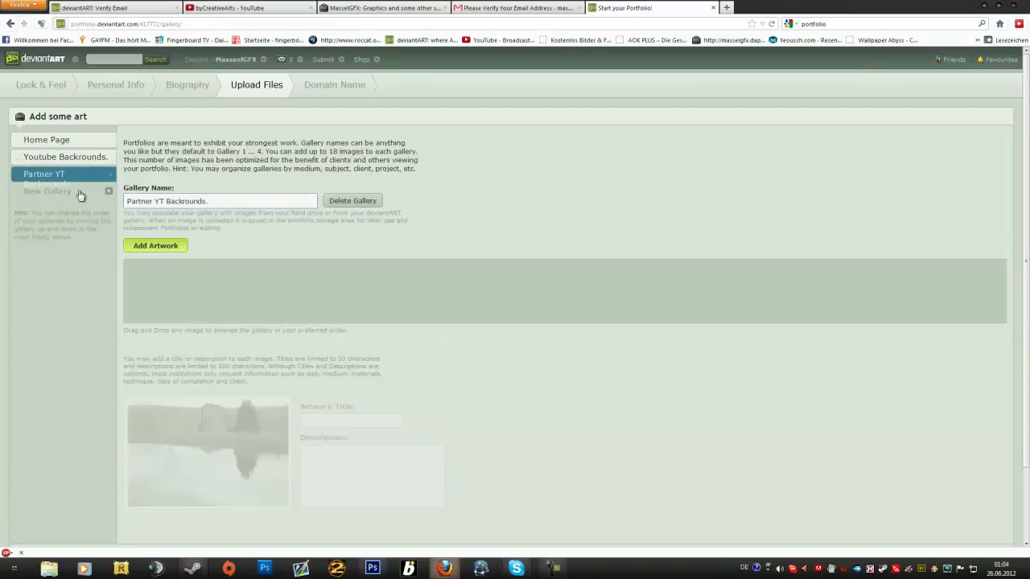
Step: Add a third gallery with its default name and check the gallery names in the existing MasselGFX portfolio
click(108, 191)
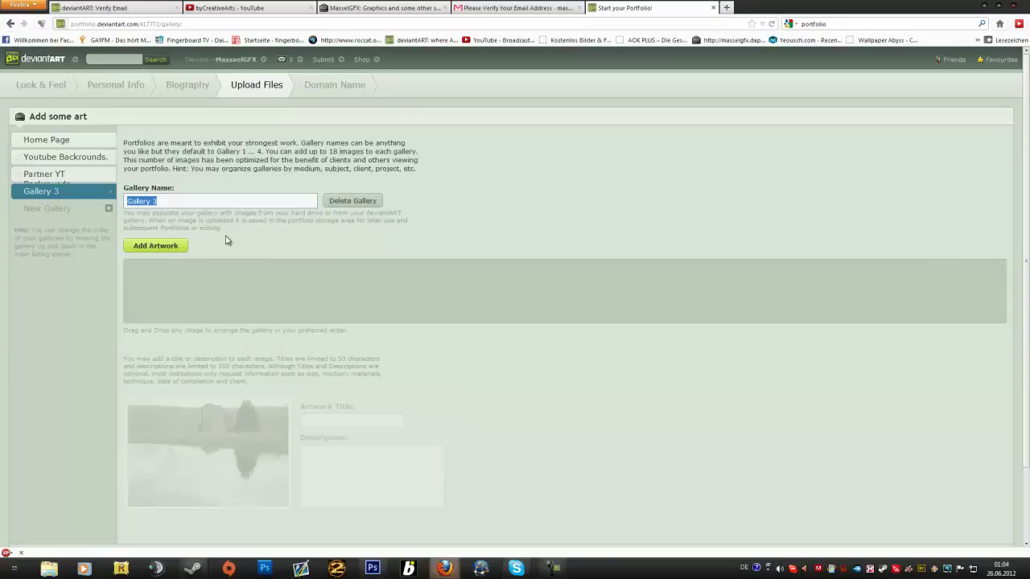
click(371, 10)
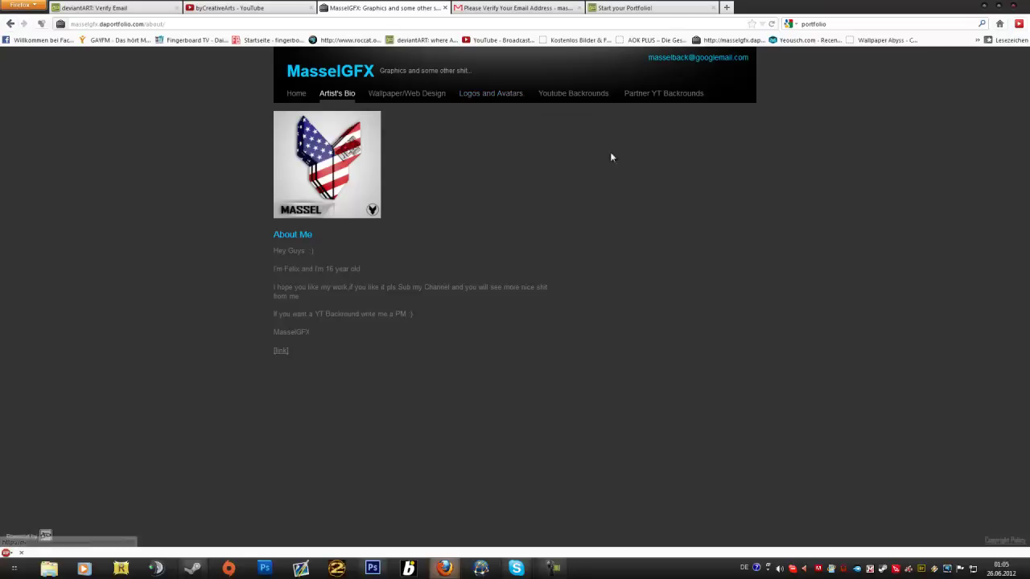
click(606, 10)
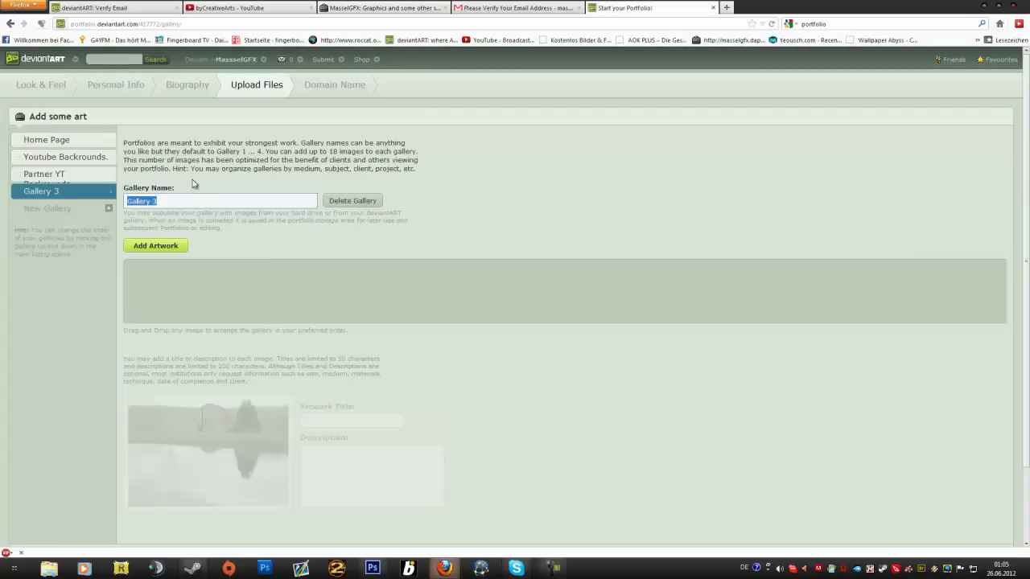
Step: Upload Massel Green0003 from the graff folder as artwork for the Youtube Backrounds gallery
click(58, 157)
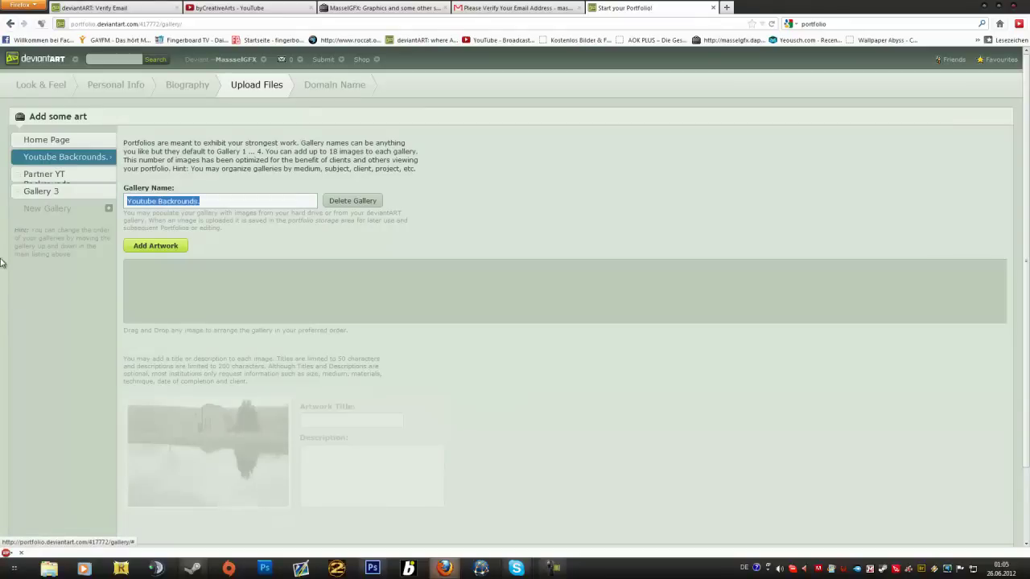
click(155, 246)
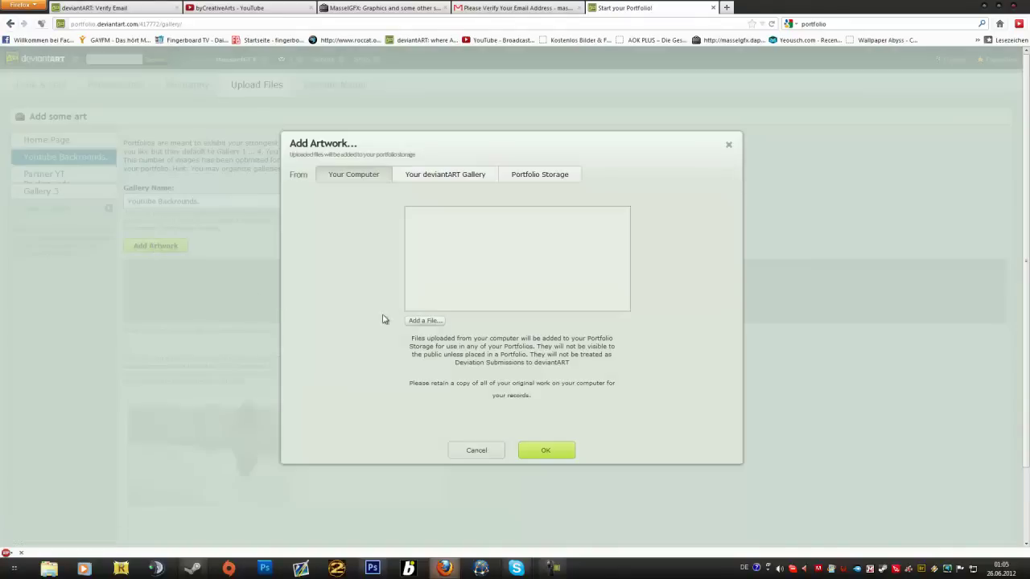
click(427, 321)
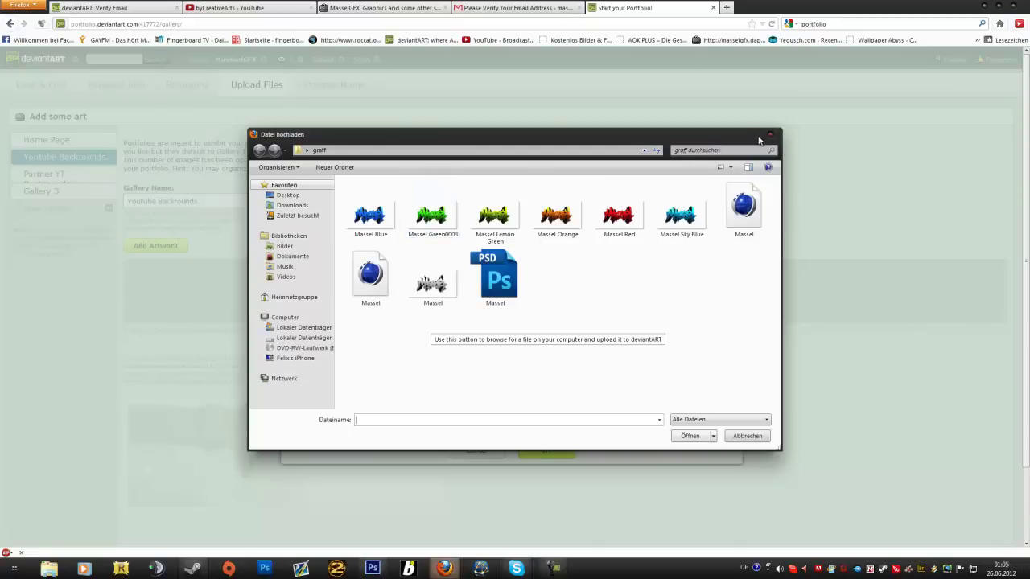
click(492, 225)
click(451, 218)
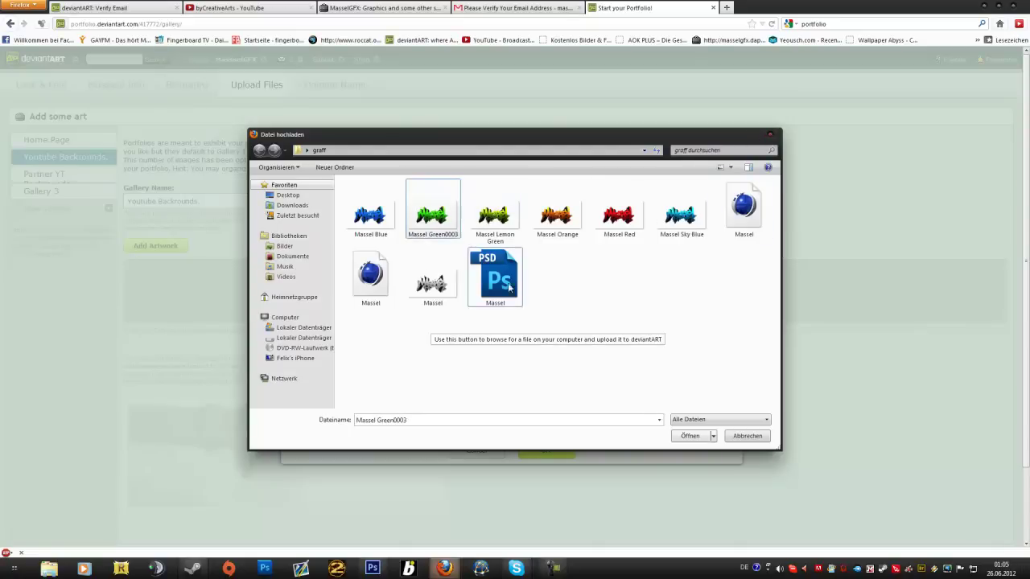
click(687, 436)
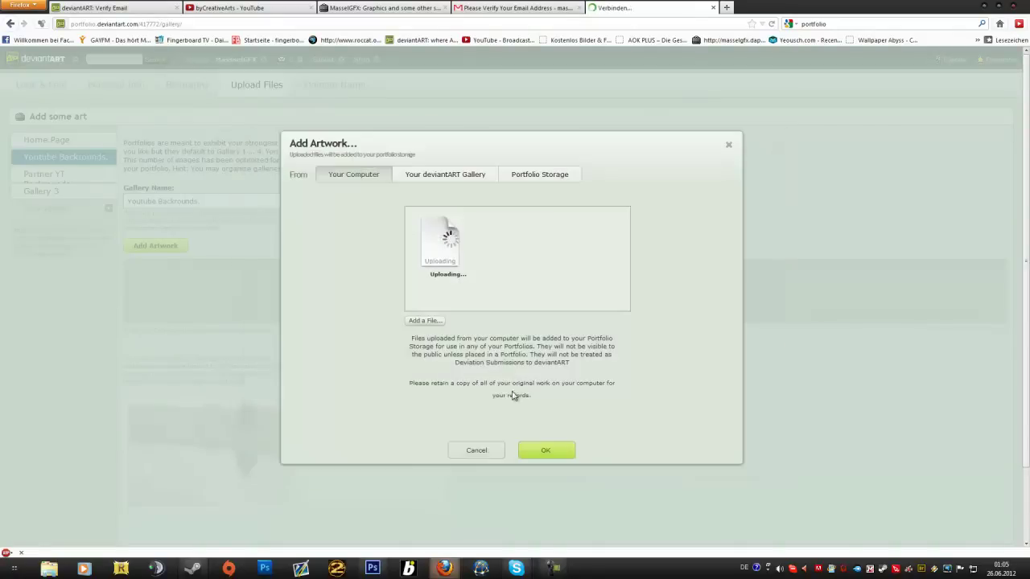
Step: Look at the deviantART Gallery and Portfolio Storage sources and add the uploaded Massel Green0003 image to the gallery
click(457, 176)
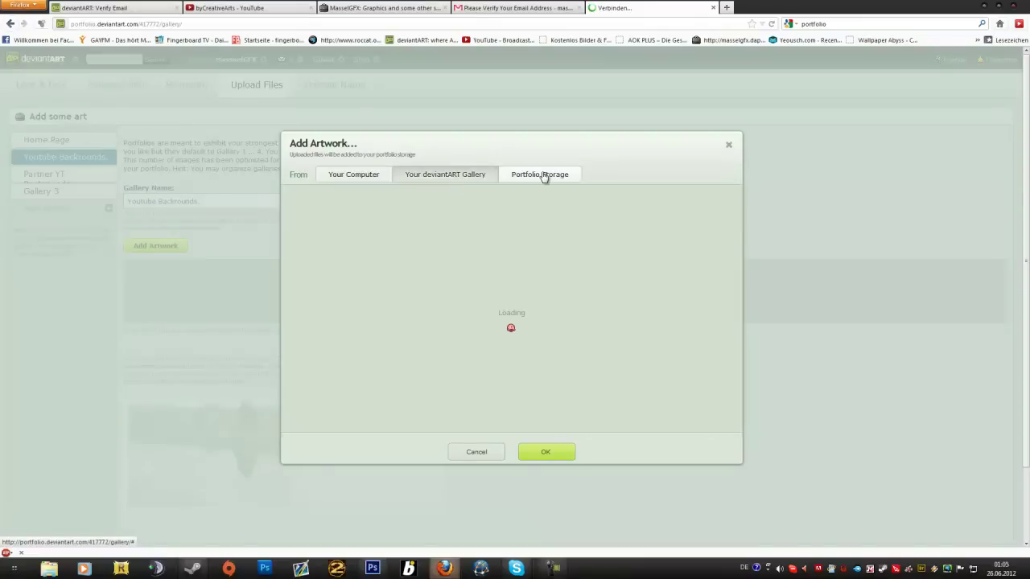
click(544, 175)
click(368, 175)
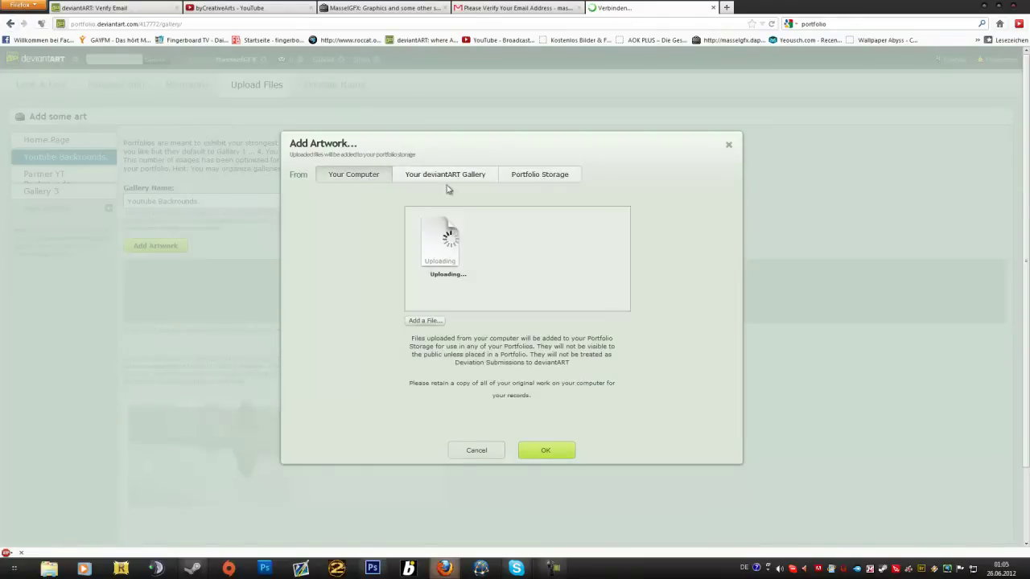
click(463, 178)
click(362, 178)
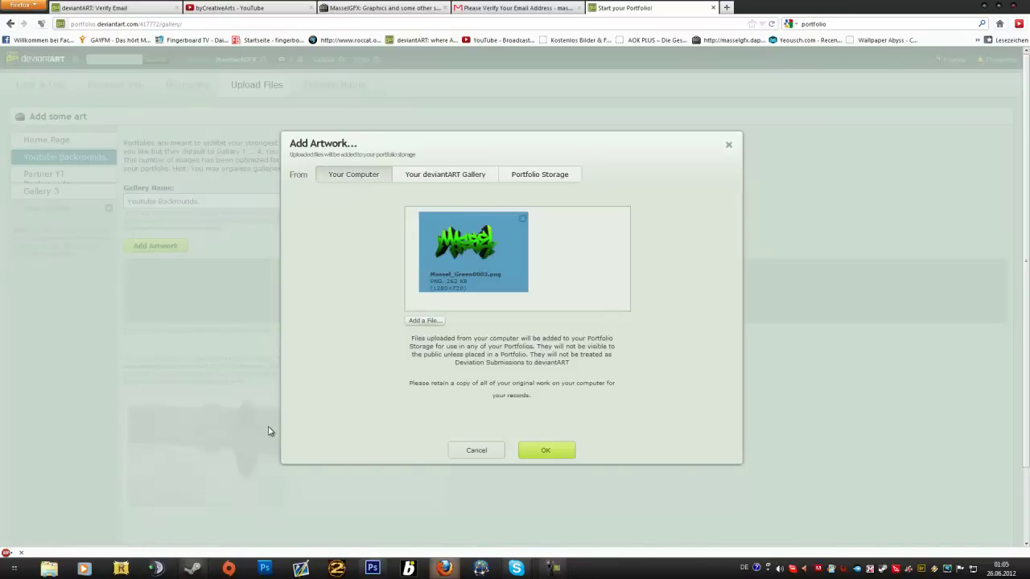
click(540, 453)
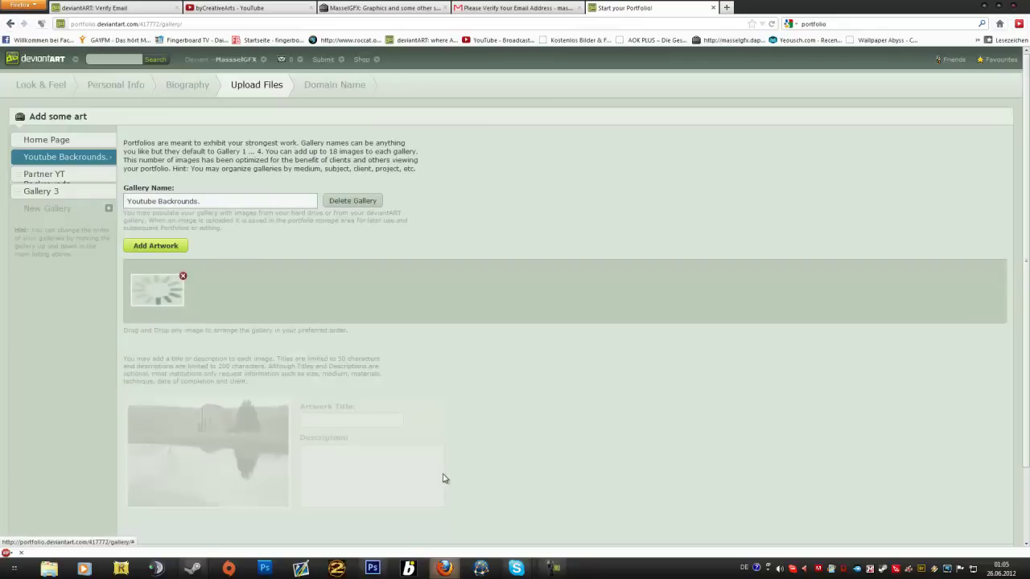
Step: Continue to the Domain Name page, set the portfolio address to tutorialmasselgfx and publish the portfolio
scroll(451, 471, down, 2)
click(499, 475)
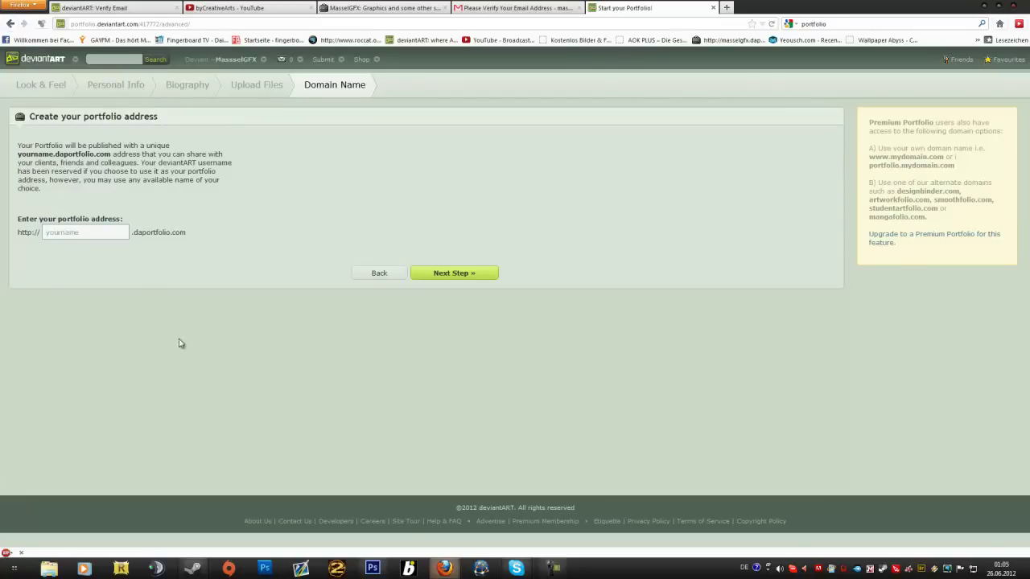
click(99, 232)
click(447, 276)
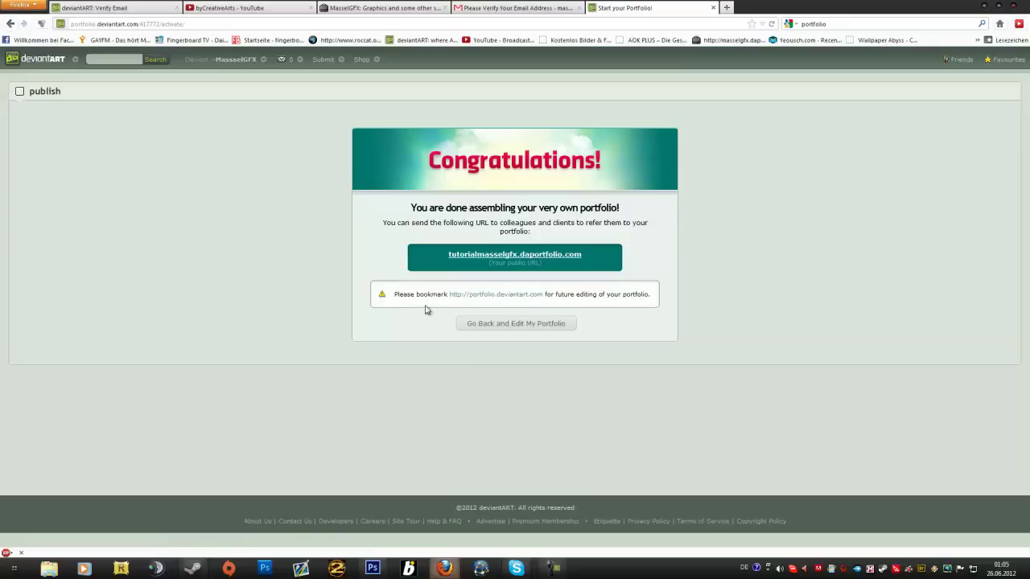
Step: Open the published portfolio and compare its home page with that of the existing MasselGFX portfolio
click(557, 256)
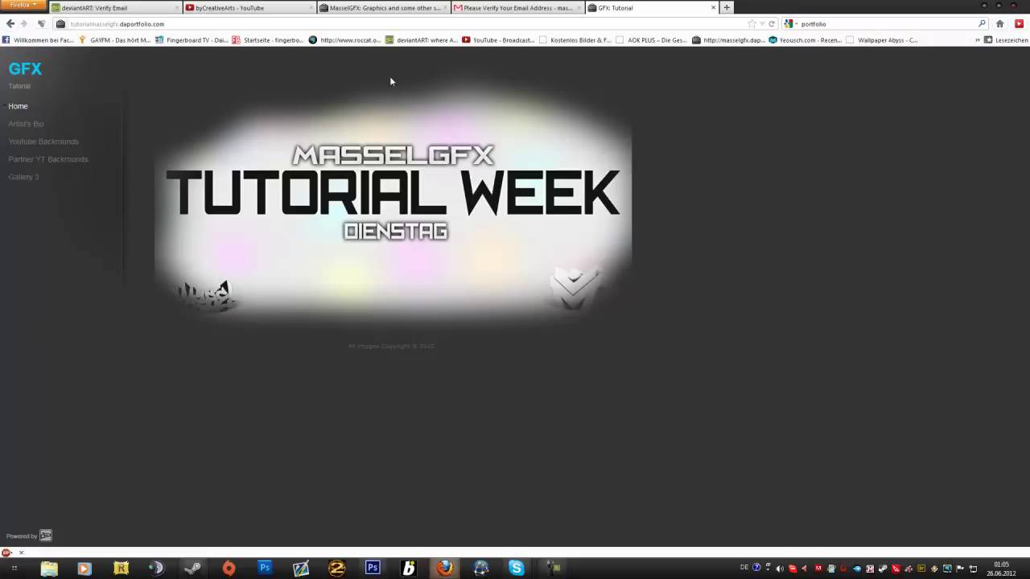
click(381, 15)
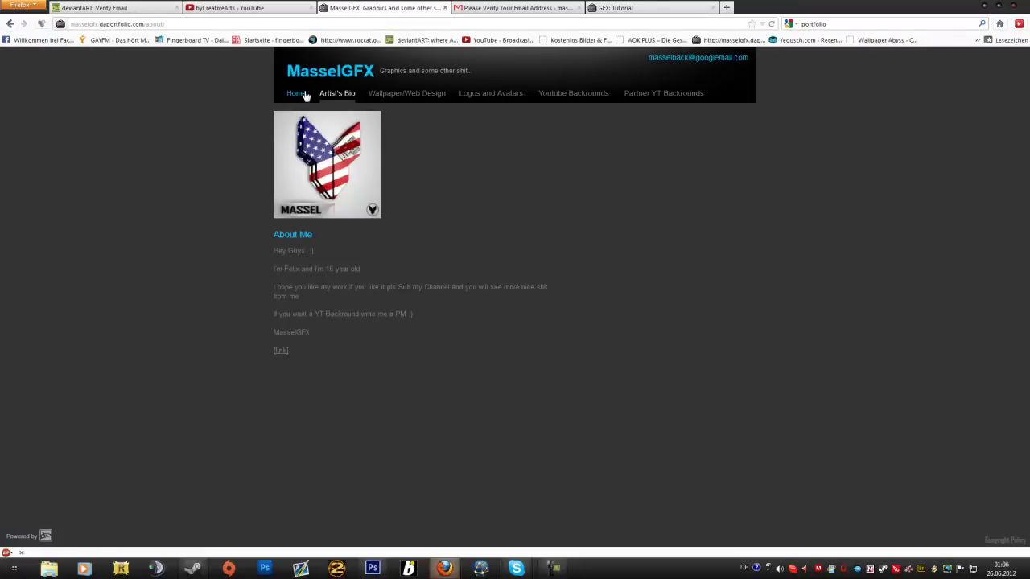
click(304, 95)
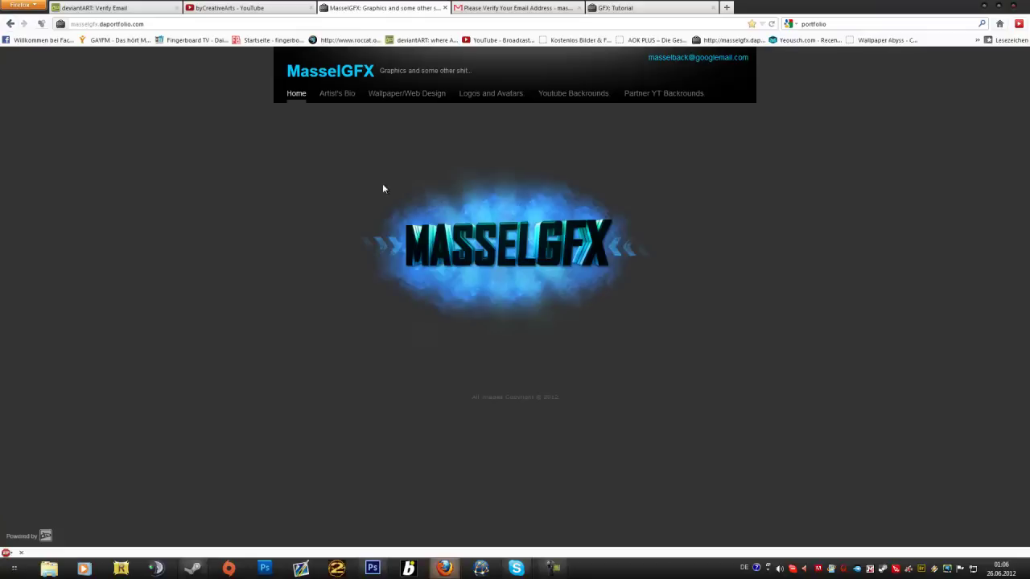
click(600, 8)
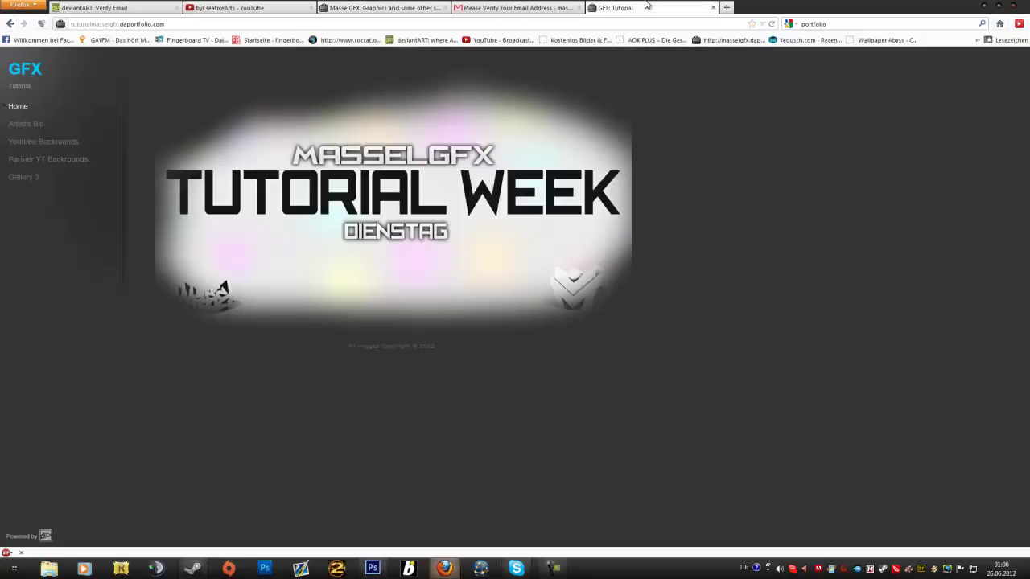
Step: Review the new portfolio's Artist's Bio page and view the Youtube Backrounds image enlarged
click(22, 126)
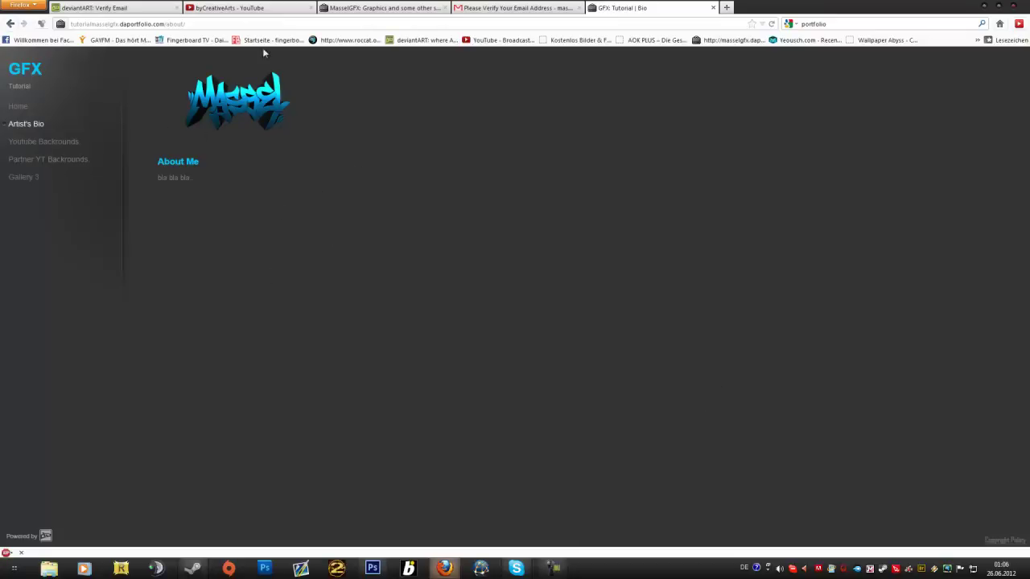
click(34, 147)
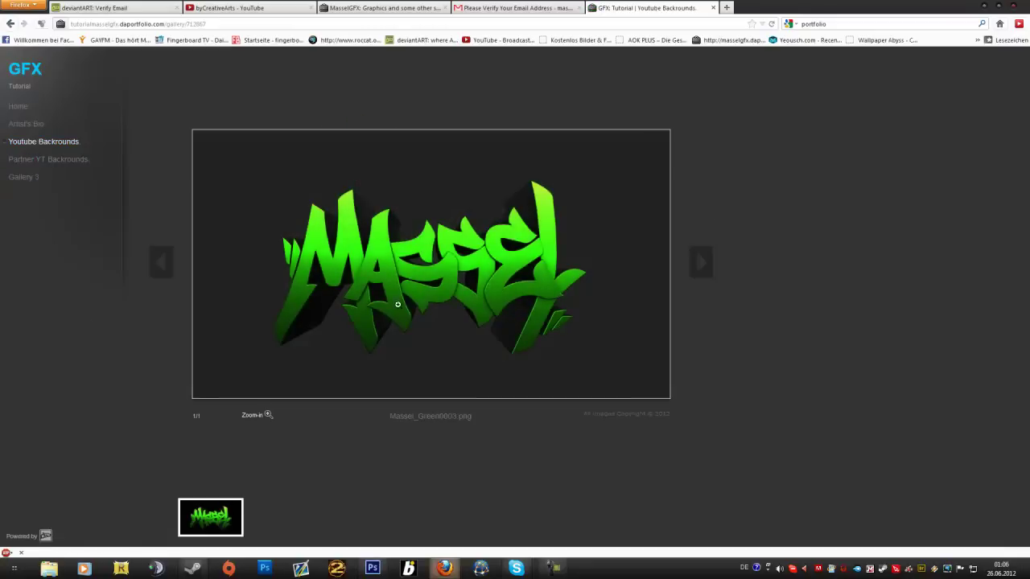
click(417, 255)
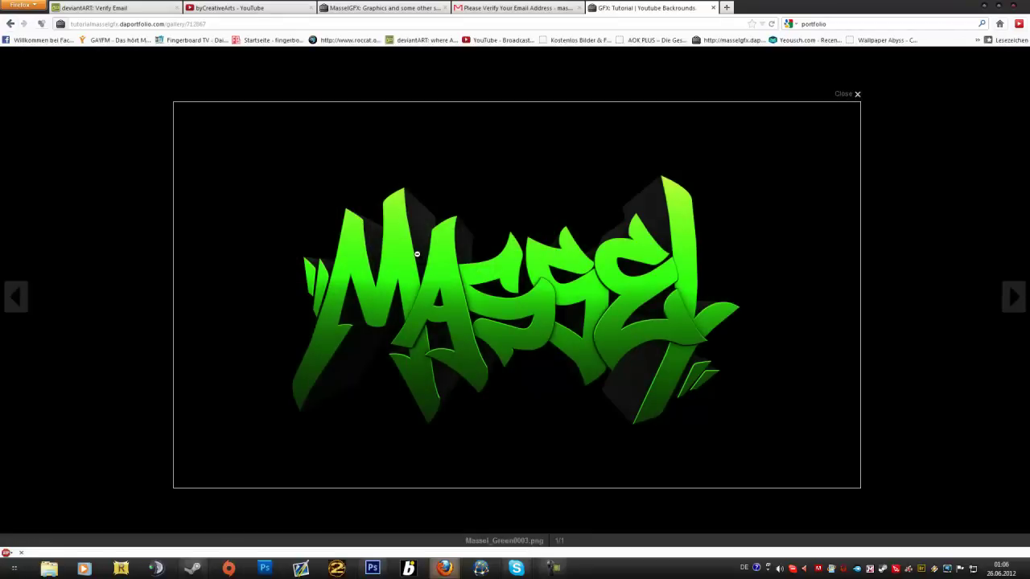
click(466, 266)
click(410, 245)
click(408, 243)
Step: View the Partner YT Backrounds and Gallery 3 pages and close the new portfolio
click(69, 167)
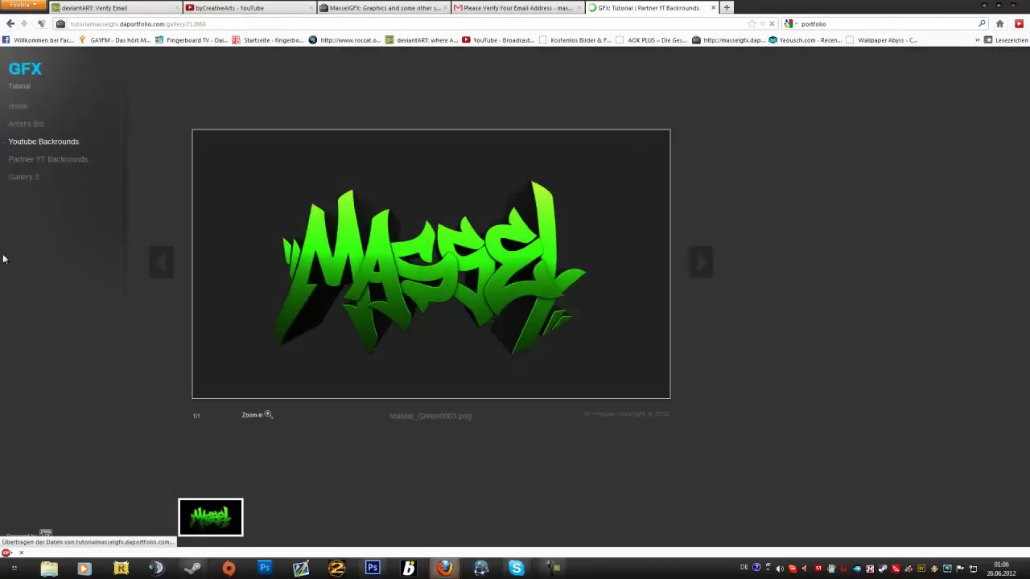
click(27, 179)
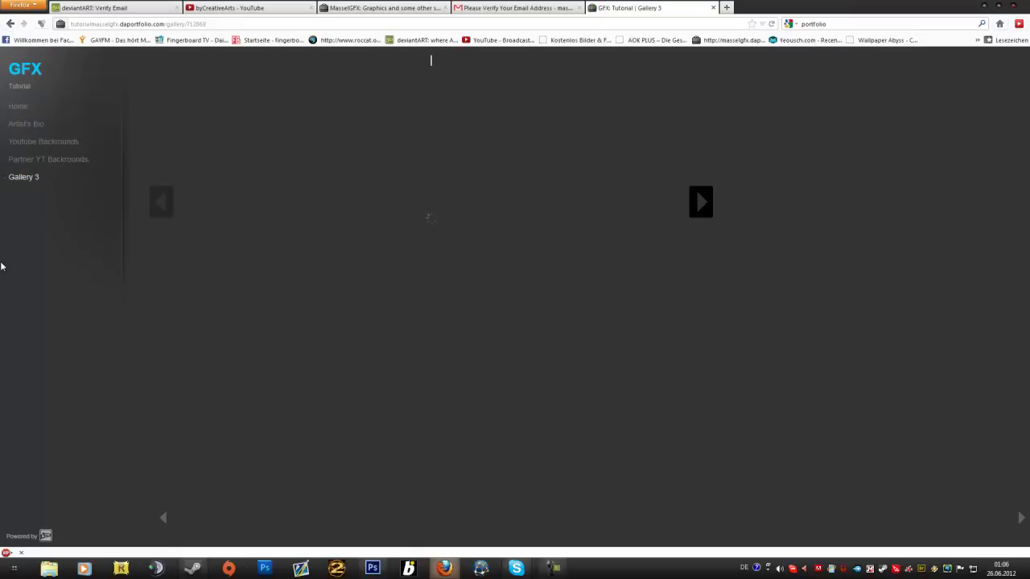
click(713, 8)
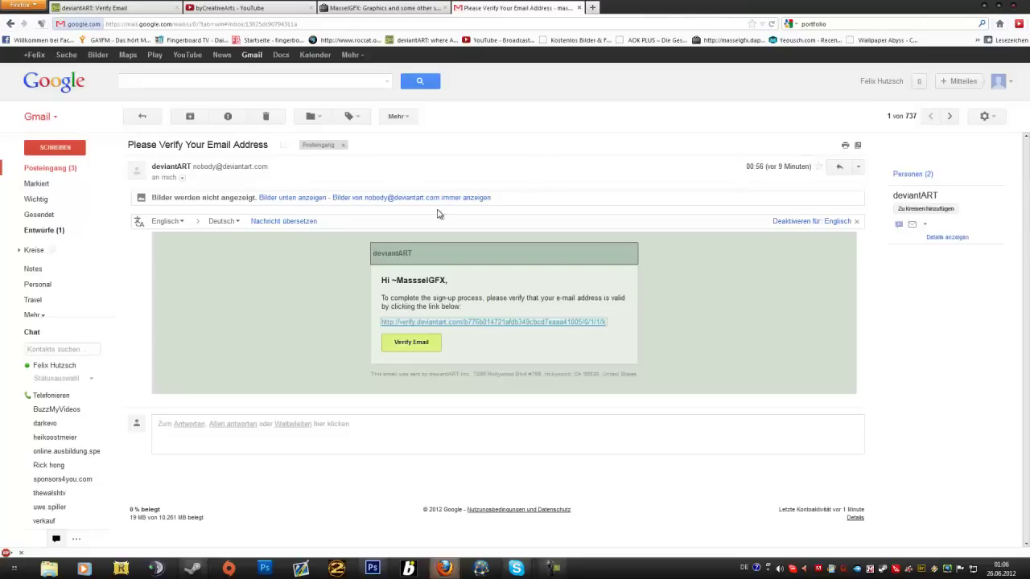